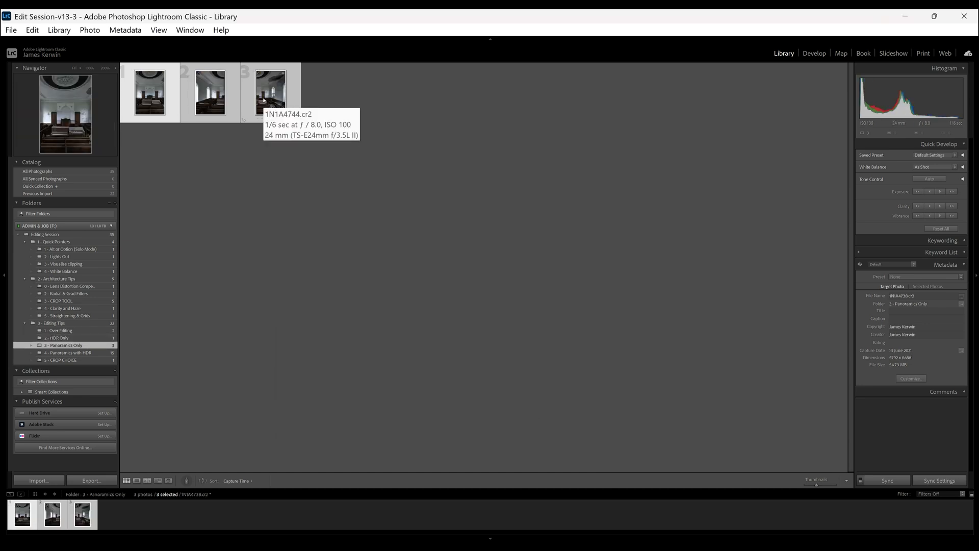
Bring up the right-click options for the Quick Pointers photos, then for the first photo
{"action": "right_click", "coordinate": [263, 99]}
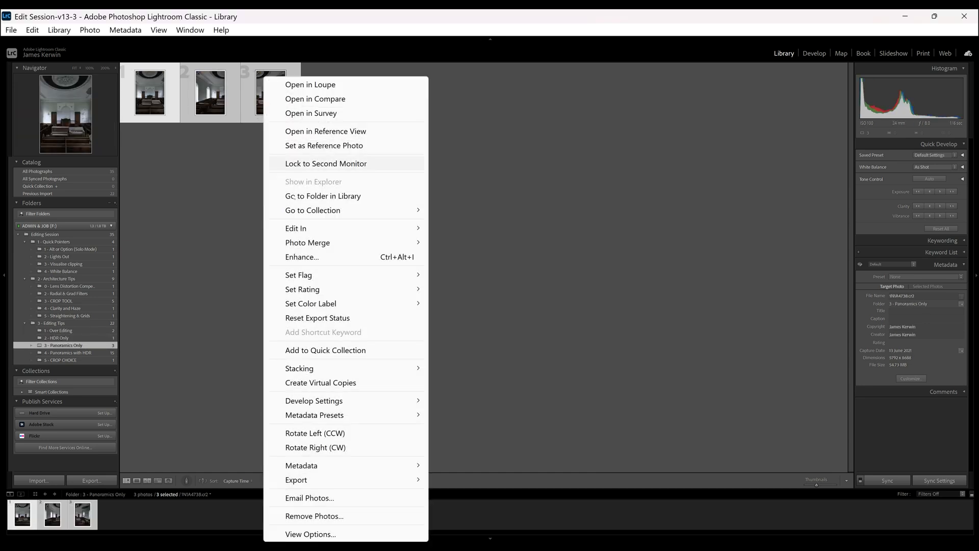
{"action": "mouse_move", "coordinate": [386, 244]}
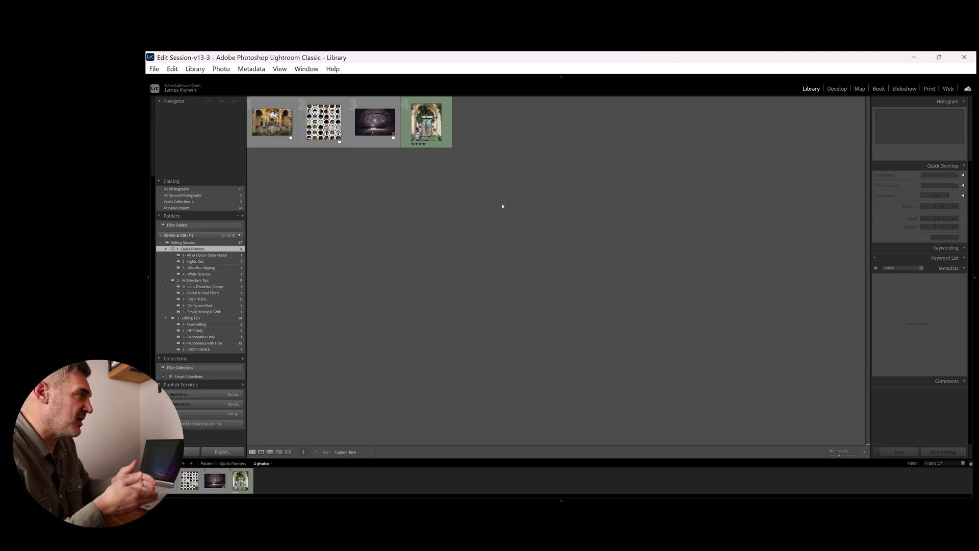
{"action": "right_click", "coordinate": [279, 122]}
Bring the arched ivy-covered blue-door photo up in the Develop module
{"action": "mouse_move", "coordinate": [357, 301]}
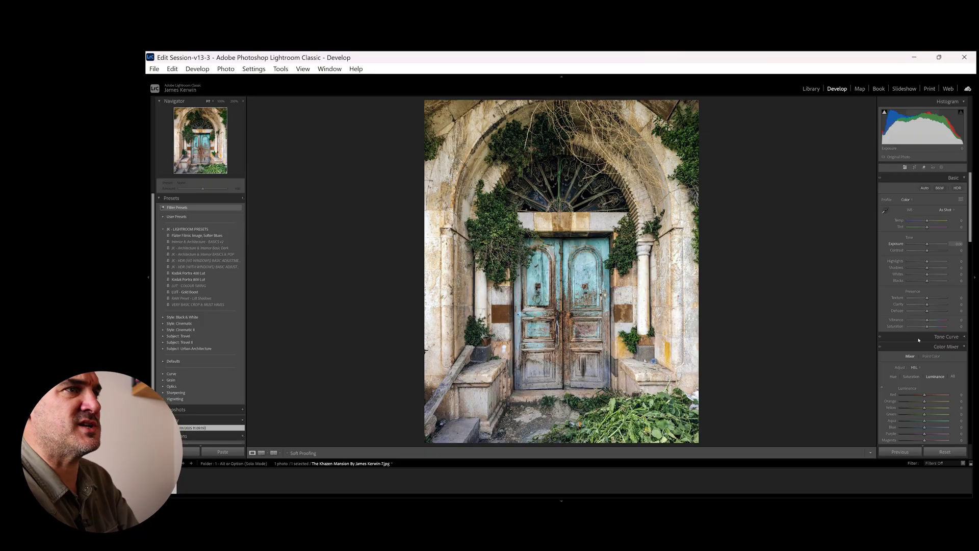
Look over the Develop panel display options and scroll through the adjustment panels
{"action": "right_click", "coordinate": [915, 347]}
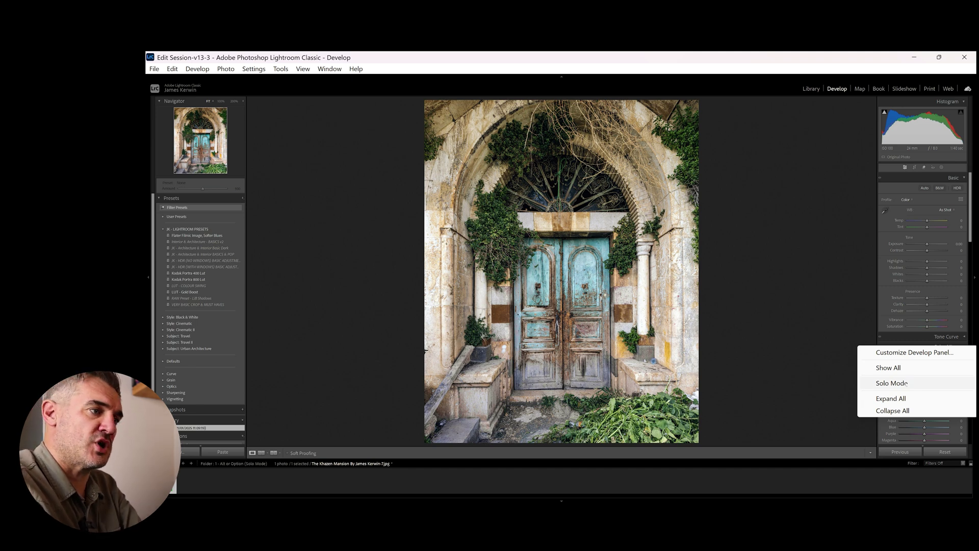
{"action": "left_click", "coordinate": [820, 238]}
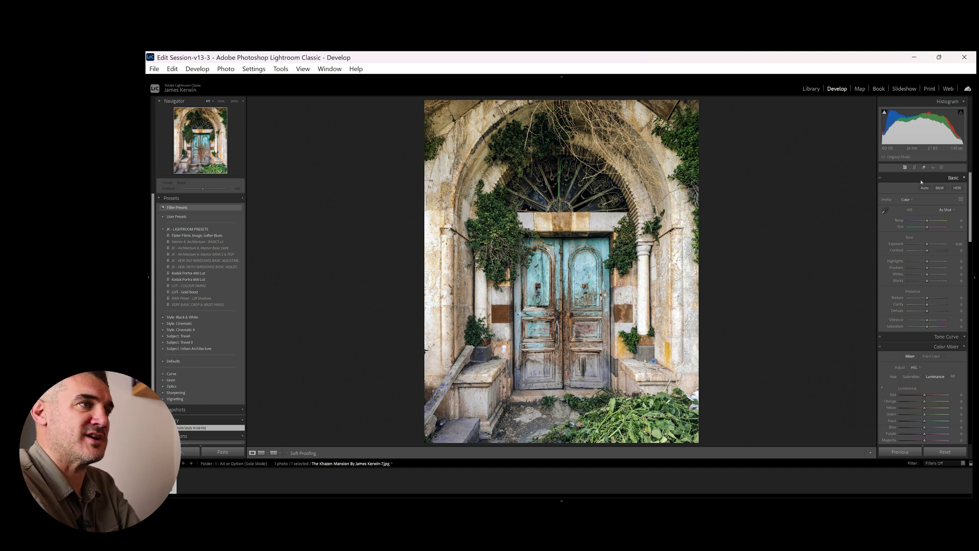
{"action": "scroll", "coordinate": [926, 215], "scroll_direction": "down", "scroll_amount": 5}
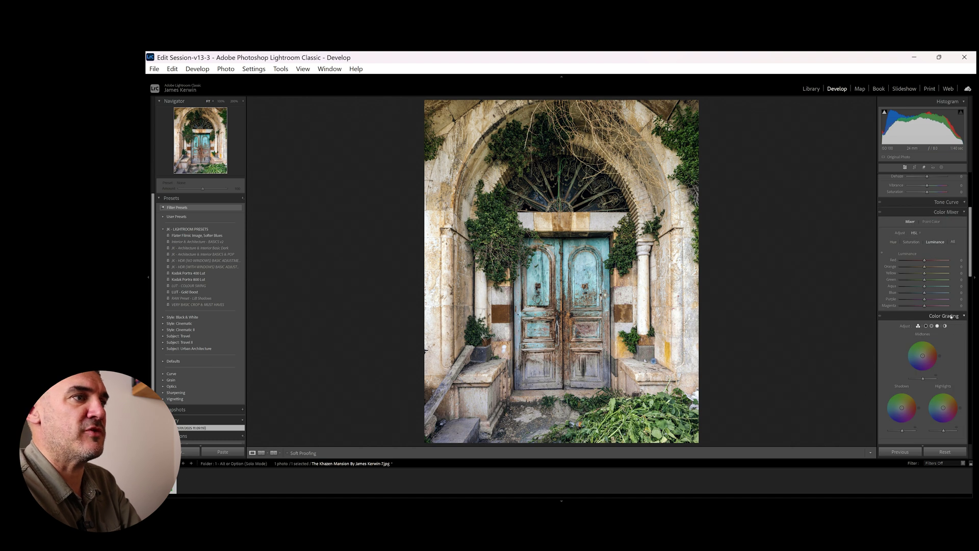
{"action": "scroll", "coordinate": [946, 279], "scroll_direction": "up", "scroll_amount": 3}
{"action": "scroll", "coordinate": [952, 337], "scroll_direction": "down", "scroll_amount": 10}
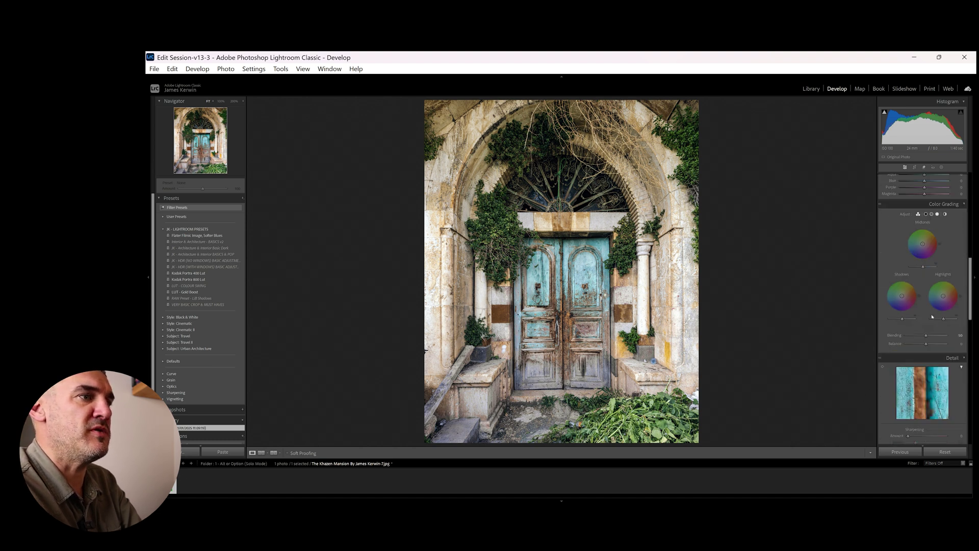
{"action": "scroll", "coordinate": [944, 366], "scroll_direction": "down", "scroll_amount": 2}
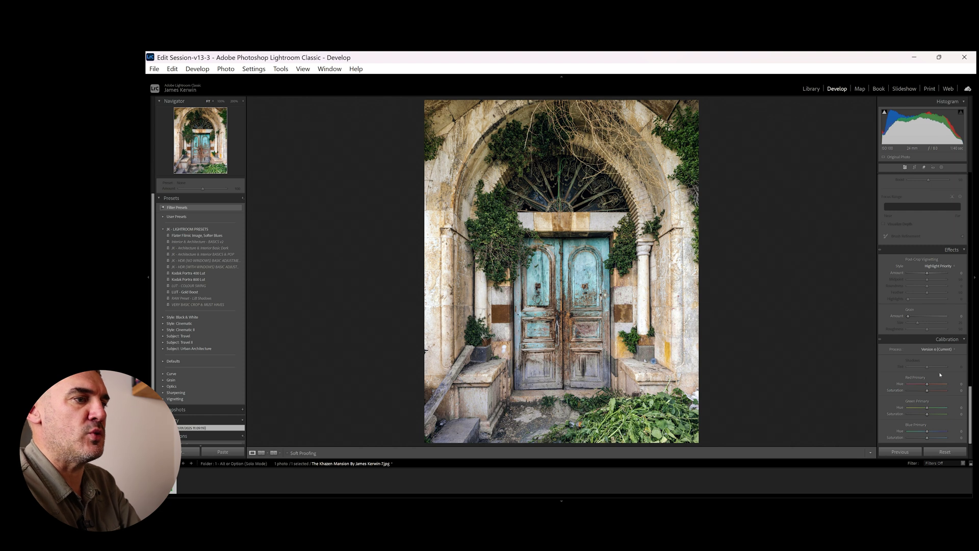
{"action": "scroll", "coordinate": [937, 390], "scroll_direction": "up", "scroll_amount": 12}
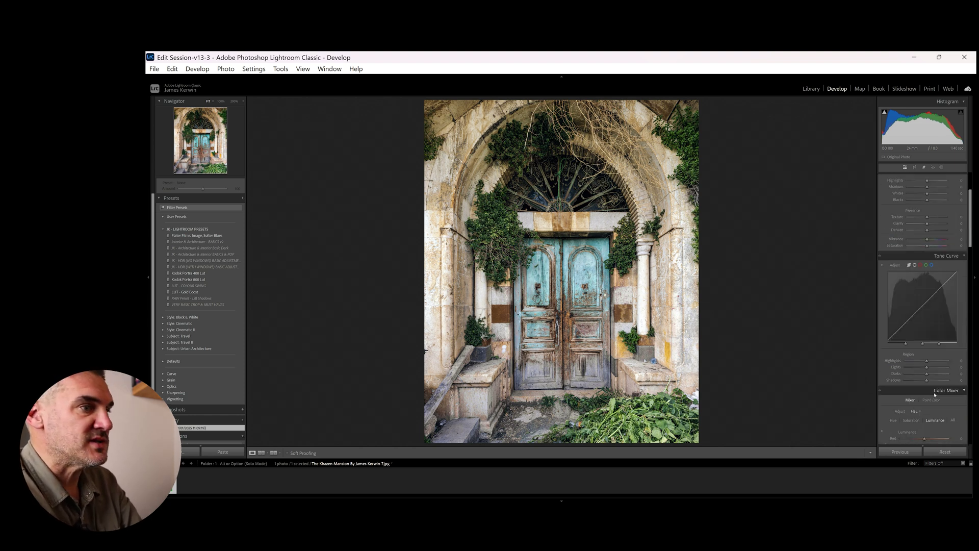
Turn on Solo Mode, expanding Detail alone and then Basic alone
{"action": "right_click", "coordinate": [915, 338]}
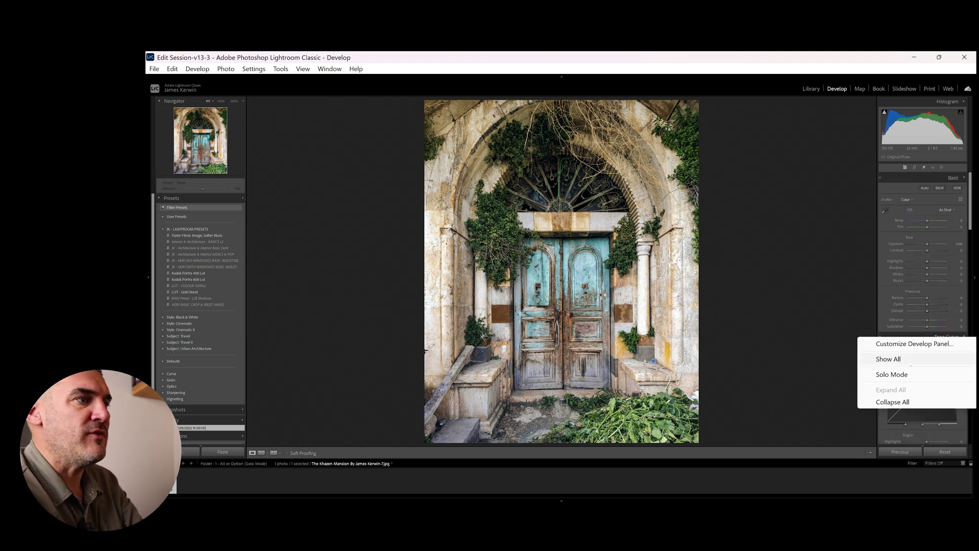
{"action": "left_click", "coordinate": [912, 375]}
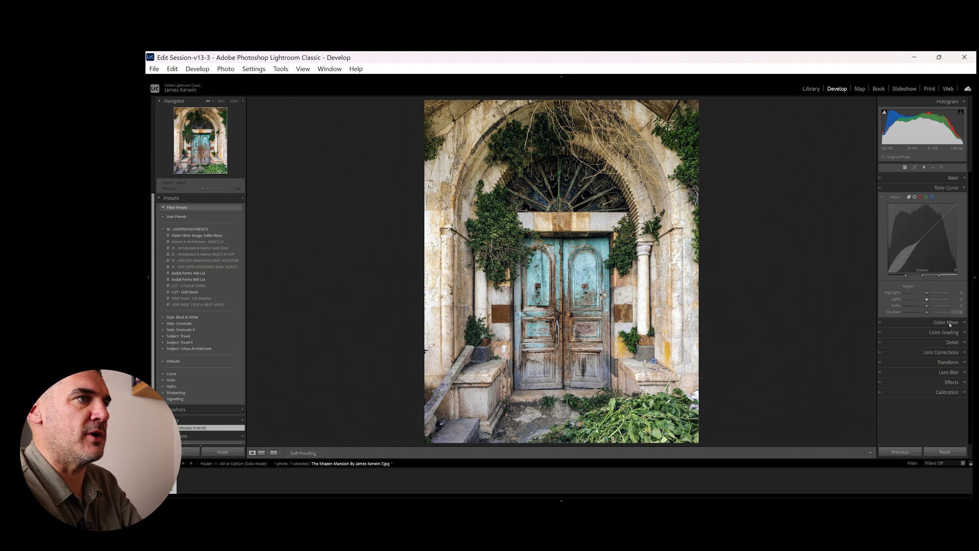
{"action": "left_click", "coordinate": [952, 342]}
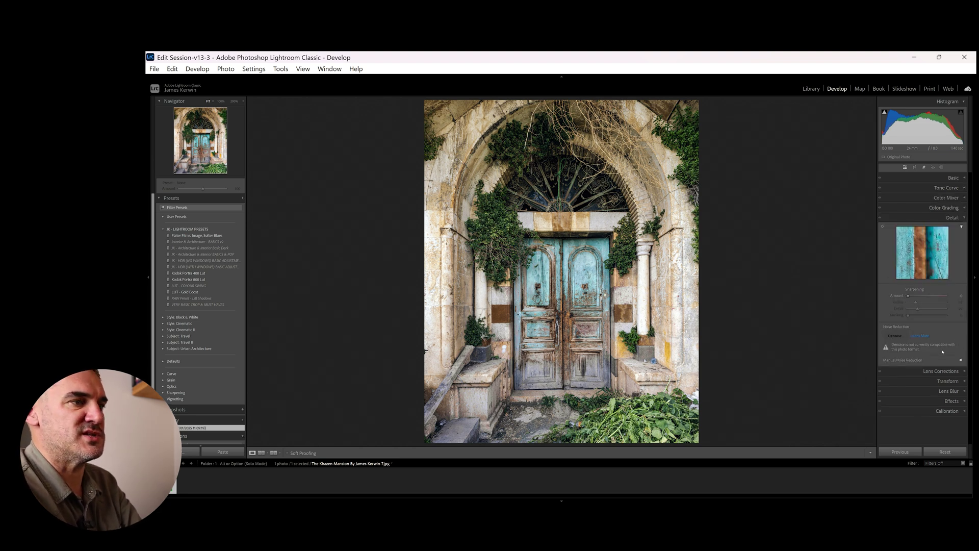
{"action": "left_click", "coordinate": [943, 178]}
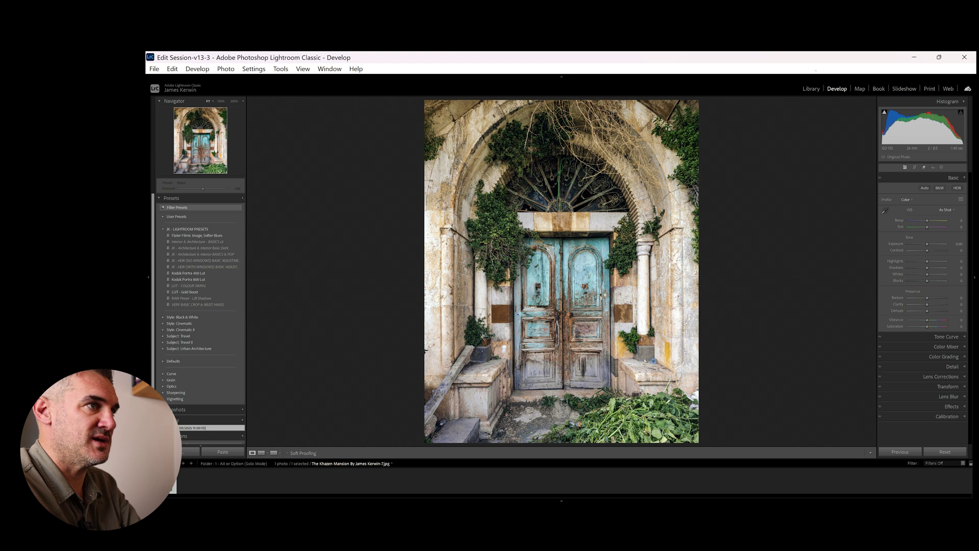
{"action": "key", "text": "g"}
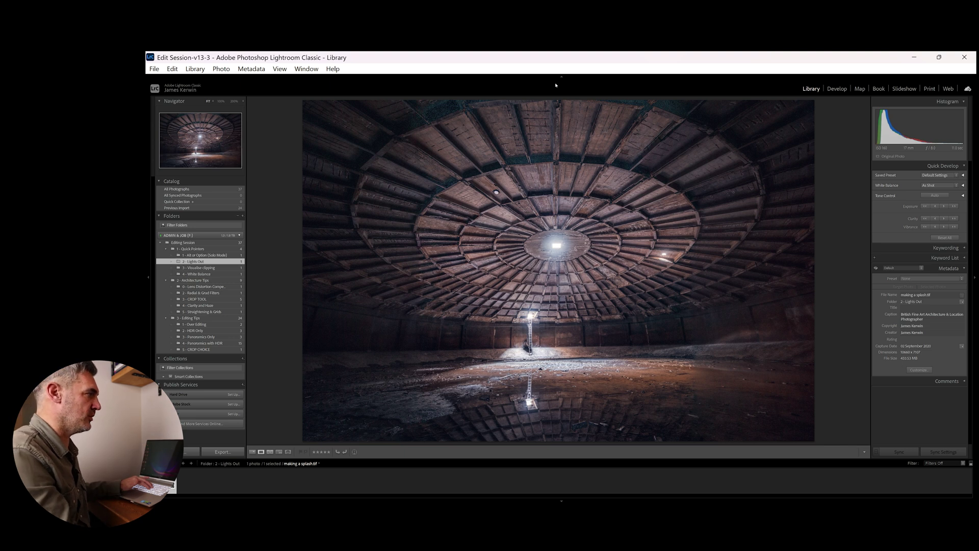
Show the ruined church interior photo from the 3 - Visualise clipping folder
{"action": "left_click", "coordinate": [217, 268]}
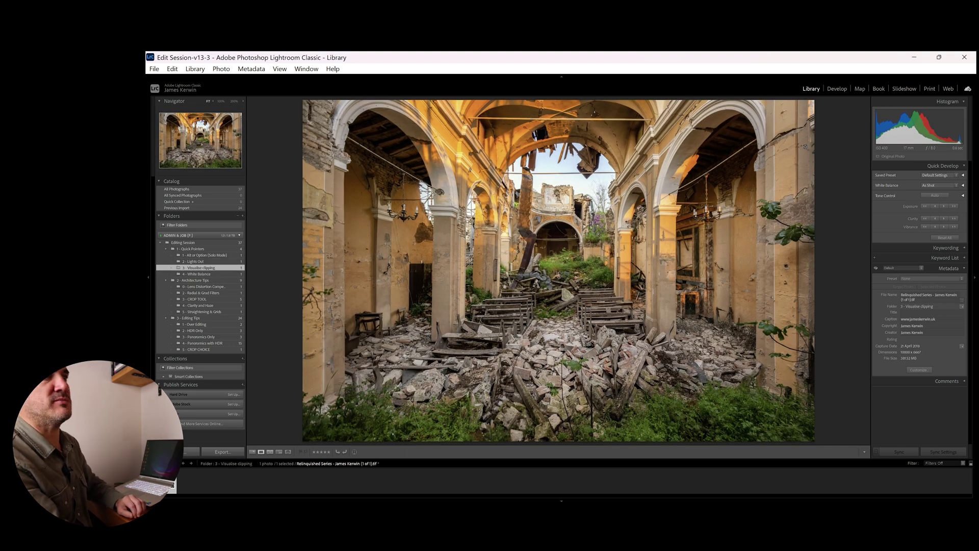
Open the church photo in Develop with the shadow-clipping warning on and raise Exposure to +1.86
{"action": "left_click", "coordinate": [836, 89]}
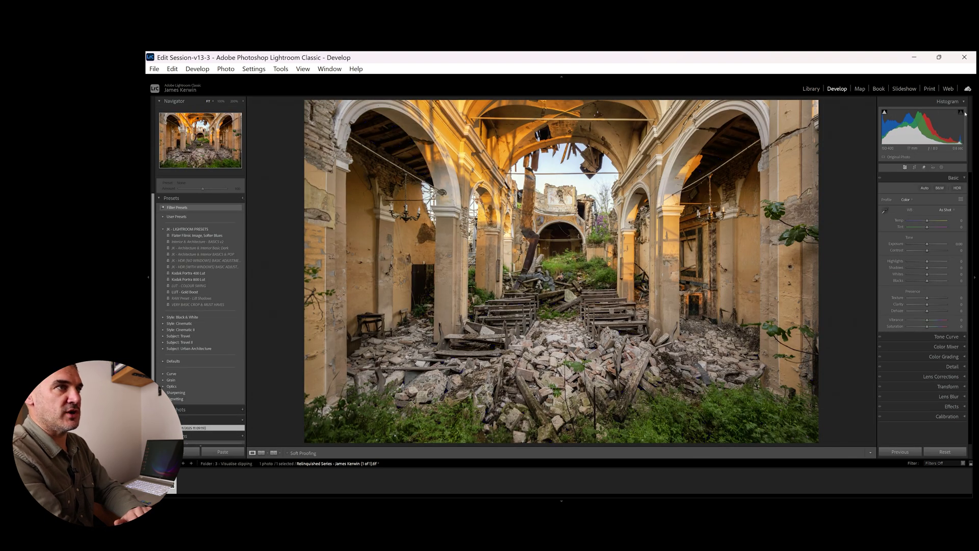
{"action": "left_click", "coordinate": [885, 112]}
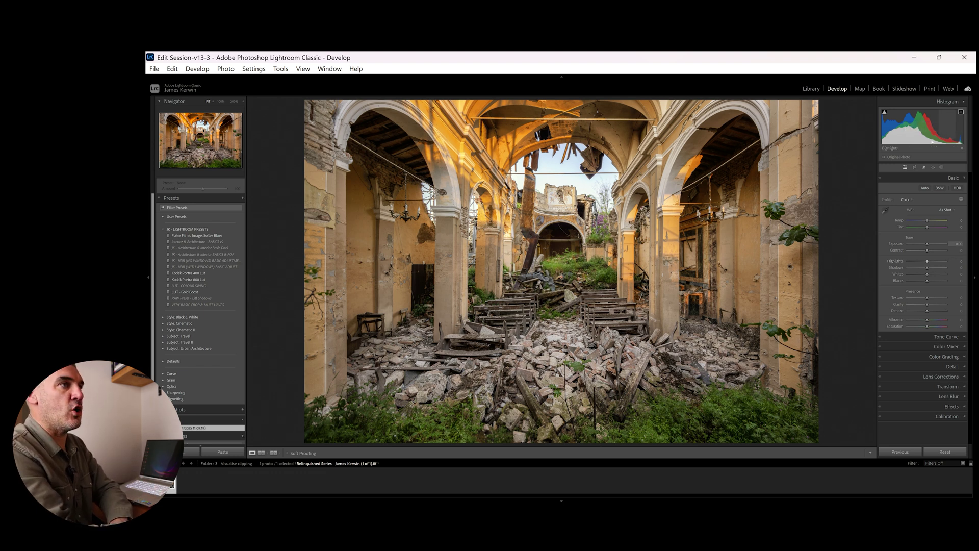
{"action": "left_click", "coordinate": [885, 114]}
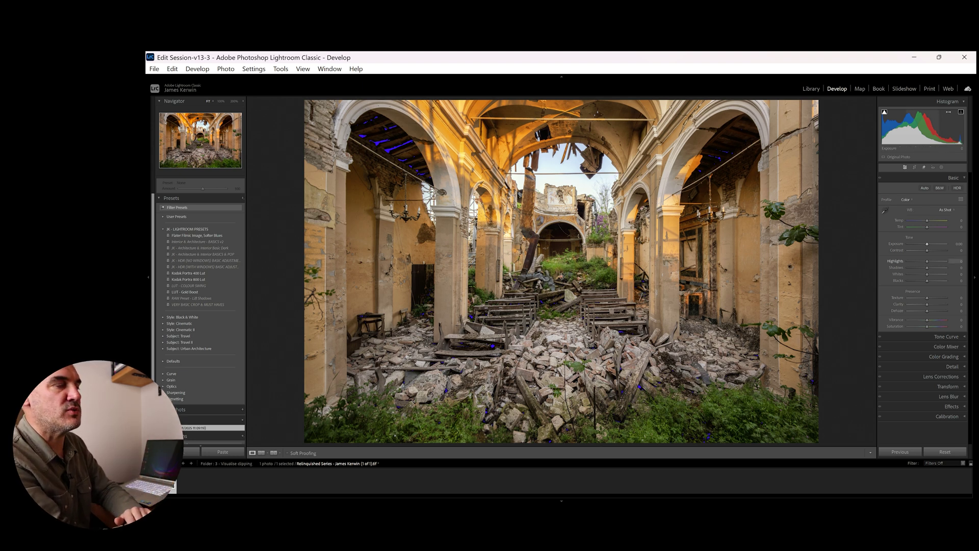
{"action": "left_click_drag", "start_coordinate": [934, 246], "coordinate": [931, 246]}
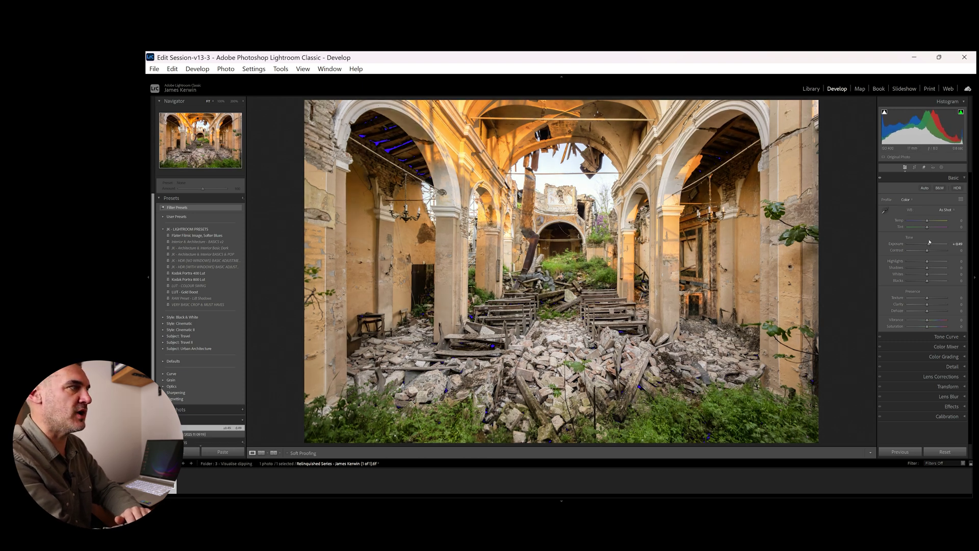
{"action": "left_click_drag", "start_coordinate": [929, 244], "coordinate": [935, 244]}
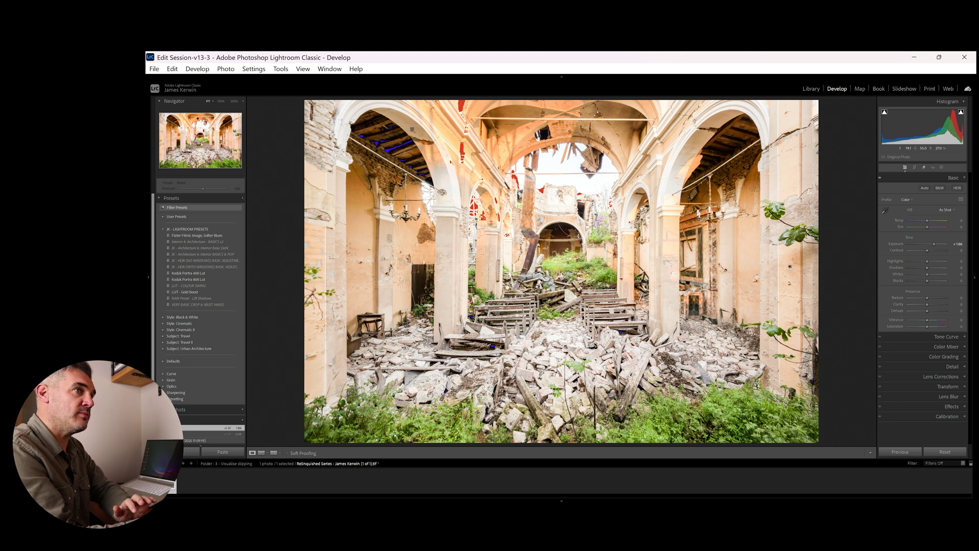
Toggle the highlight-clipping warning on and off to compare
{"action": "left_click", "coordinate": [961, 112]}
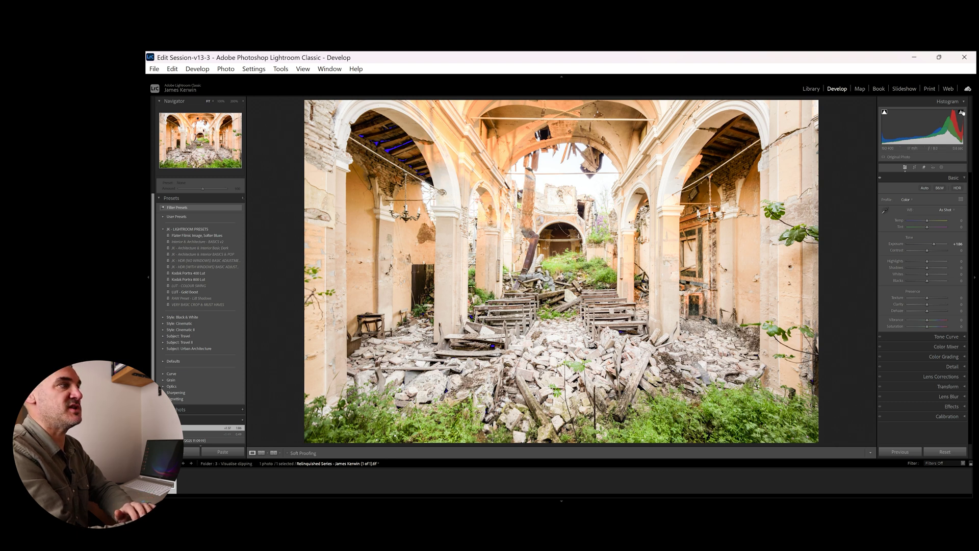
{"action": "left_click", "coordinate": [961, 112]}
{"action": "left_click", "coordinate": [961, 113]}
{"action": "left_click", "coordinate": [961, 112]}
{"action": "left_click", "coordinate": [961, 113]}
{"action": "left_click", "coordinate": [961, 112]}
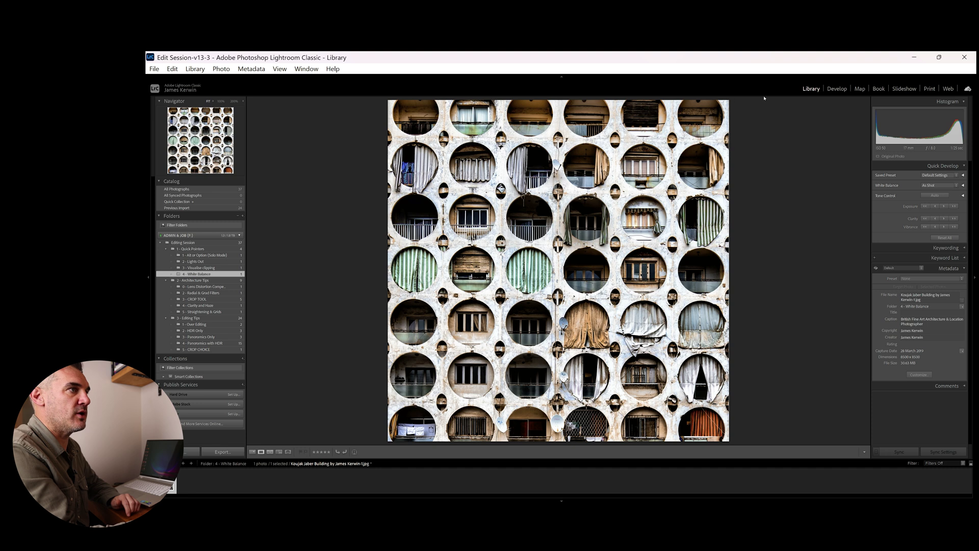
Open the facade photo in Develop, hide clipping warnings and try cooler and warmer Temp
{"action": "left_click", "coordinate": [832, 88]}
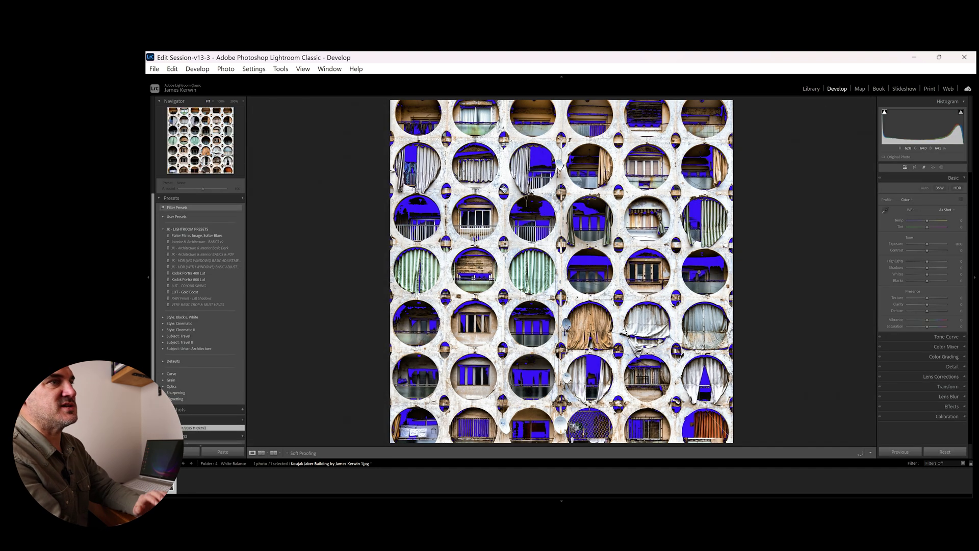
{"action": "key", "text": "j"}
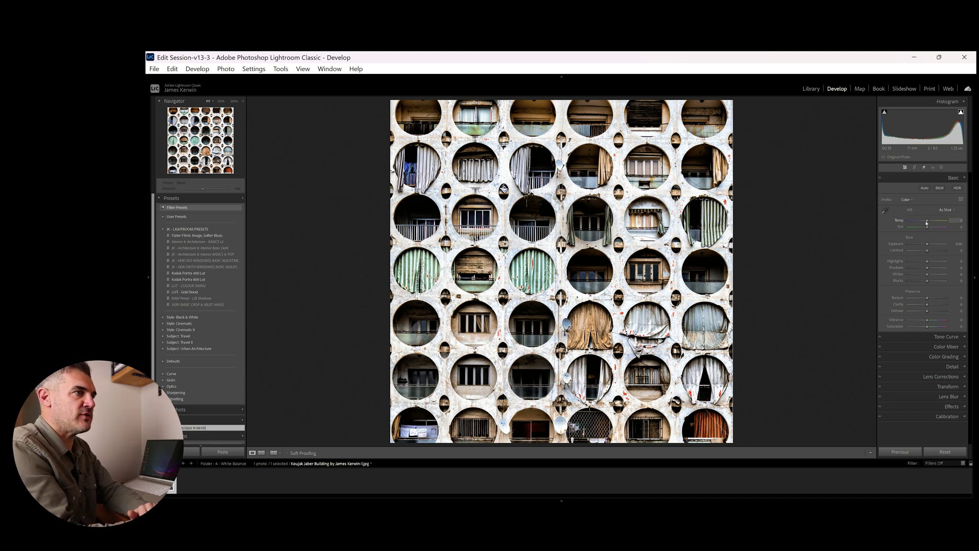
{"action": "left_click_drag", "start_coordinate": [926, 223], "coordinate": [921, 222]}
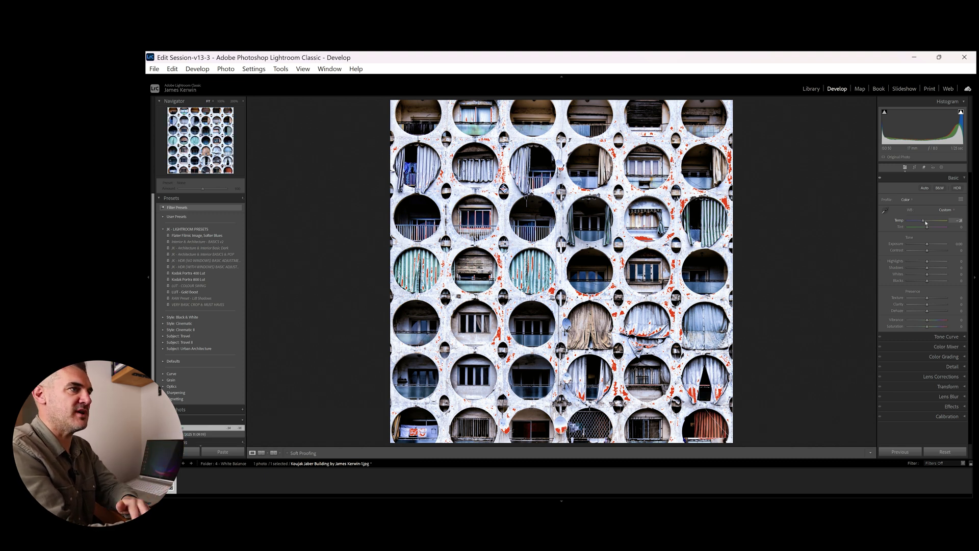
{"action": "mouse_move", "coordinate": [926, 223]}
{"action": "left_mouse_down"}
{"action": "mouse_move", "coordinate": [950, 227]}
{"action": "mouse_move", "coordinate": [927, 230]}
{"action": "left_mouse_up"}
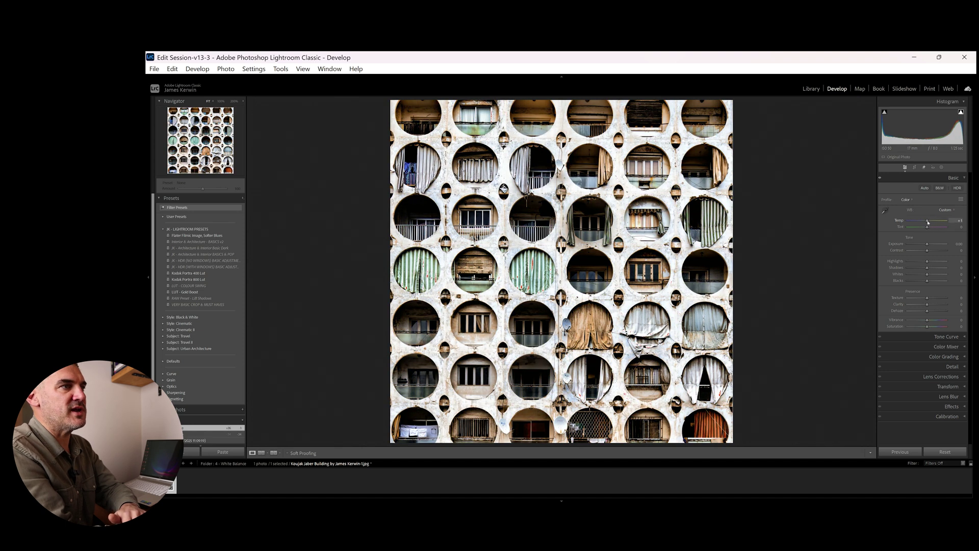
Set white balance with the eyedropper on a neutral concrete spot, then warm Temp to +28
{"action": "left_click", "coordinate": [885, 211]}
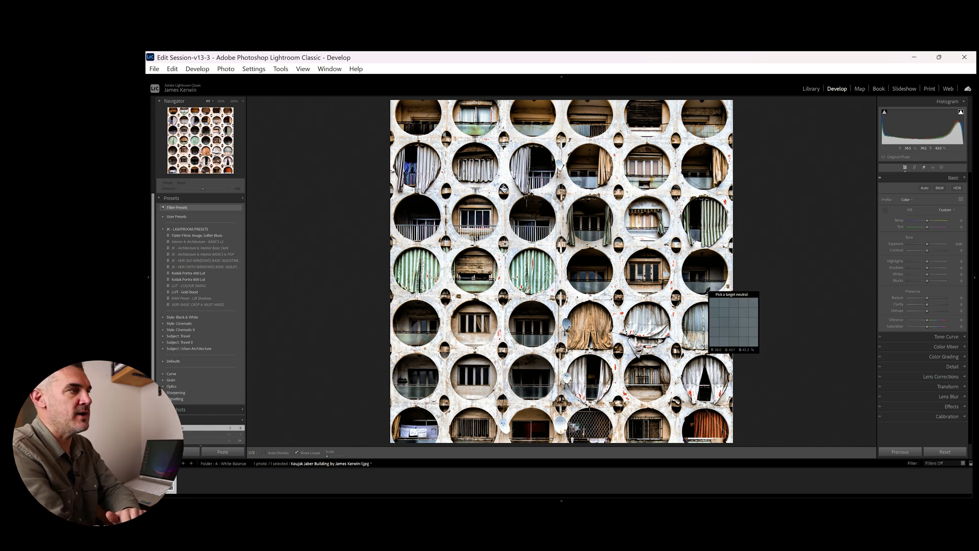
{"action": "left_click", "coordinate": [707, 291]}
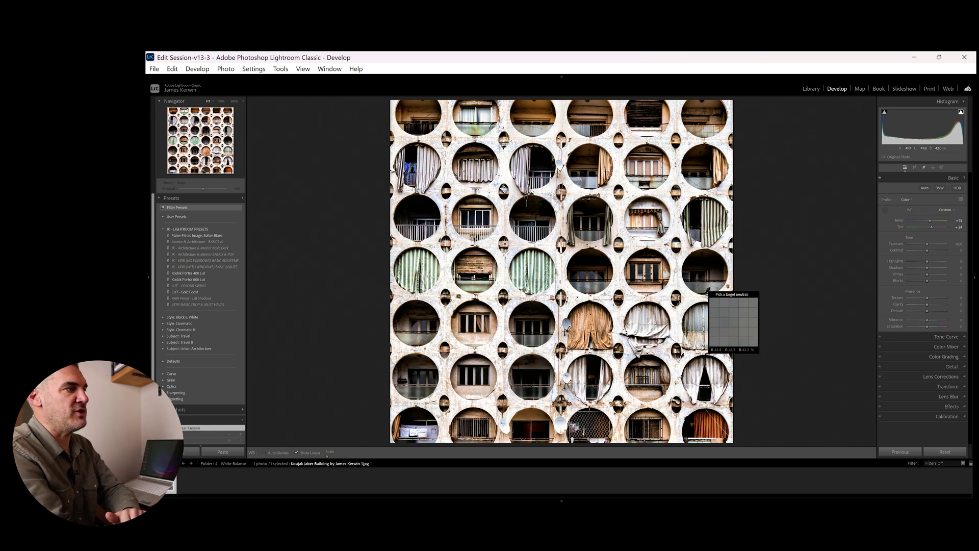
{"action": "left_click", "coordinate": [886, 211]}
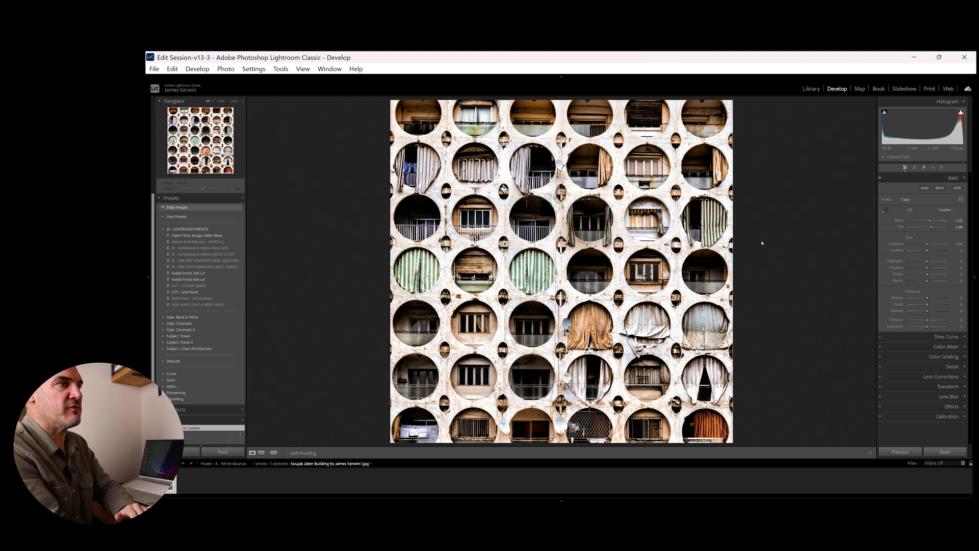
{"action": "left_click_drag", "start_coordinate": [930, 222], "coordinate": [931, 221]}
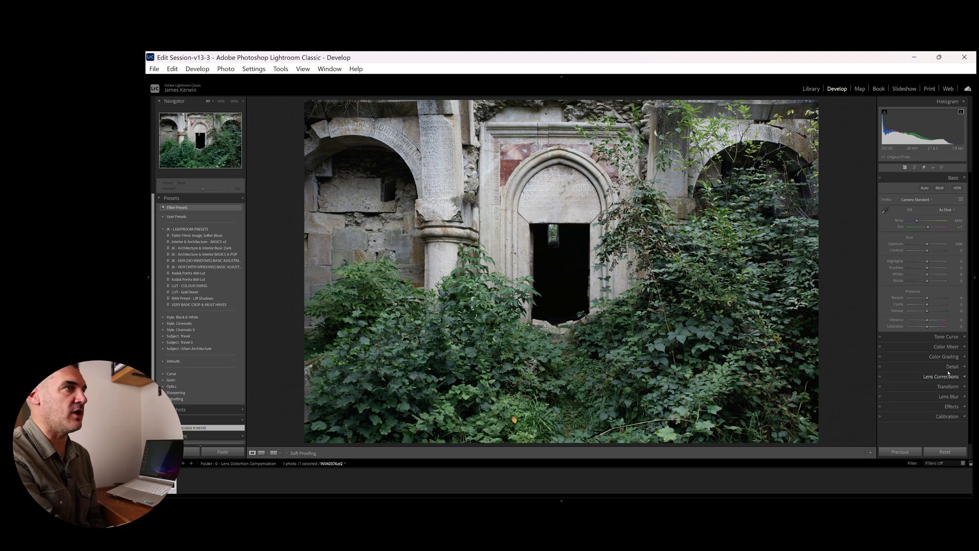
Turn on lens profile and CA corrections, compare by toggling, then show the Straightening & Grids ceiling photo
{"action": "left_click", "coordinate": [922, 378]}
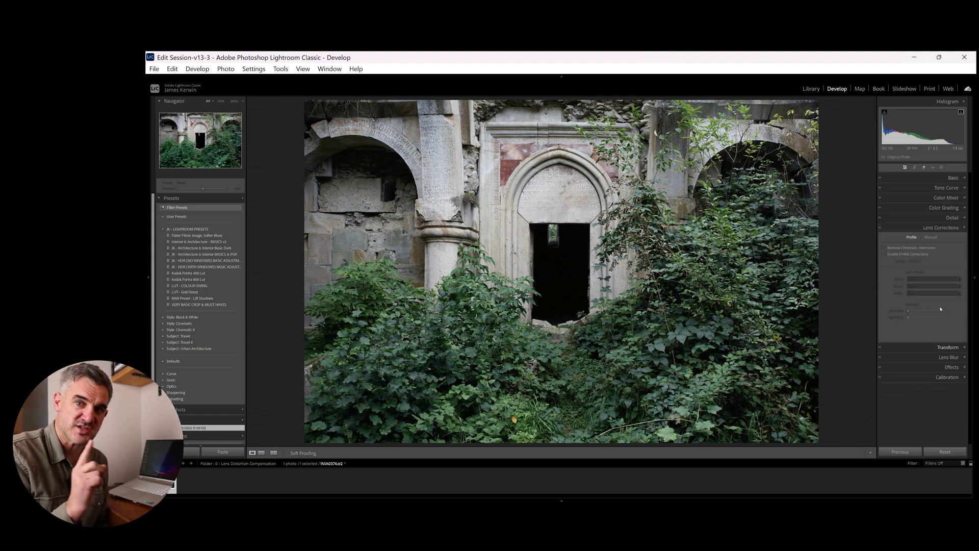
{"action": "left_click", "coordinate": [903, 248]}
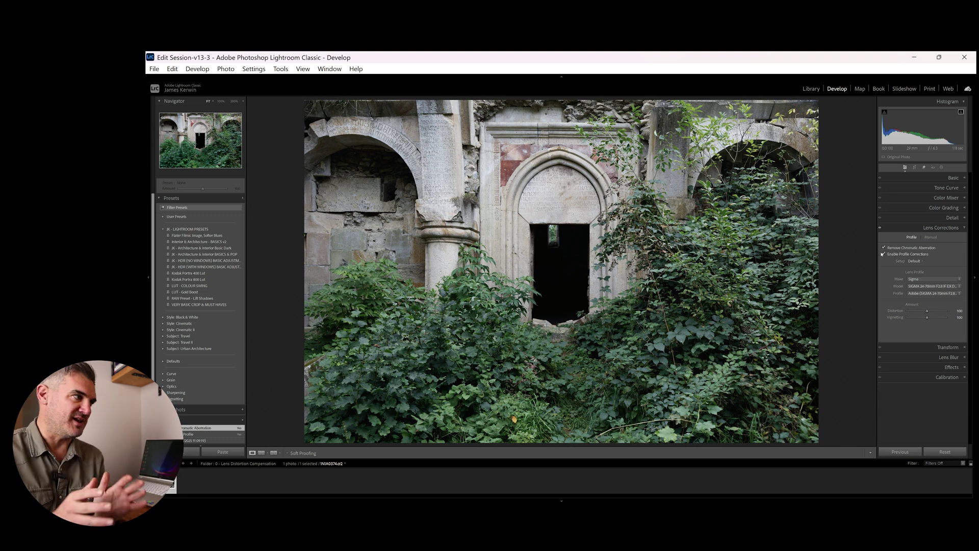
{"action": "left_click", "coordinate": [883, 254]}
{"action": "left_click", "coordinate": [884, 255]}
{"action": "left_click", "coordinate": [884, 253]}
{"action": "left_click", "coordinate": [884, 254]}
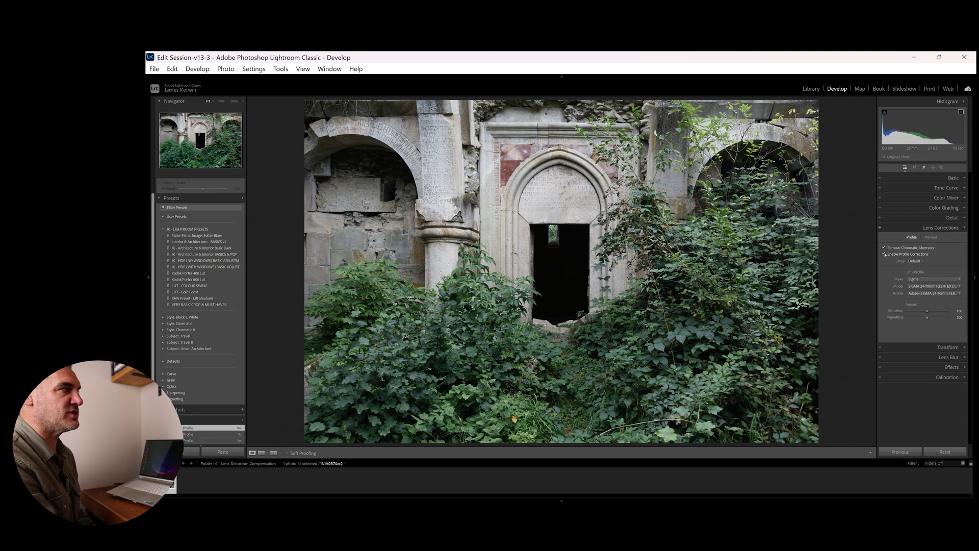
{"action": "left_click", "coordinate": [884, 254]}
{"action": "left_click", "coordinate": [884, 254]}
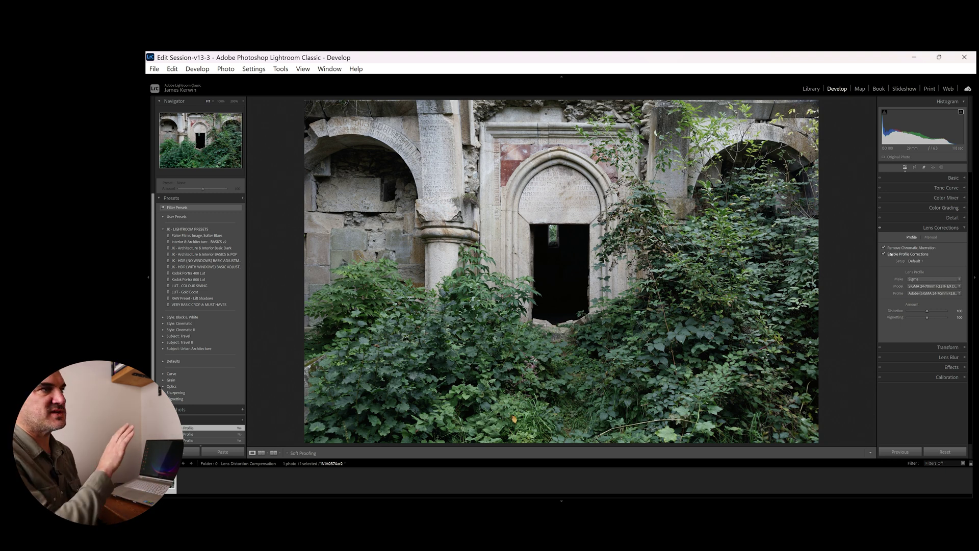
{"action": "left_click", "coordinate": [809, 89]}
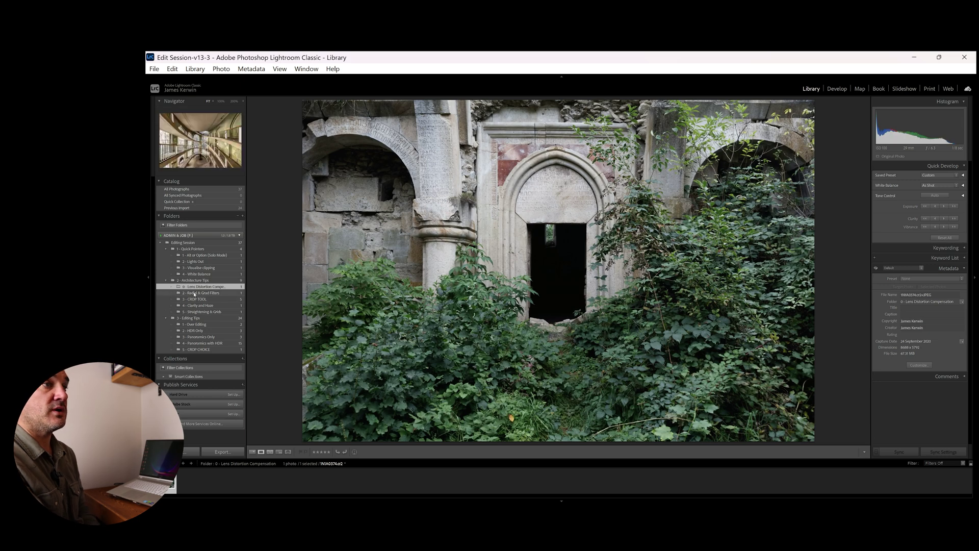
{"action": "left_click", "coordinate": [202, 311]}
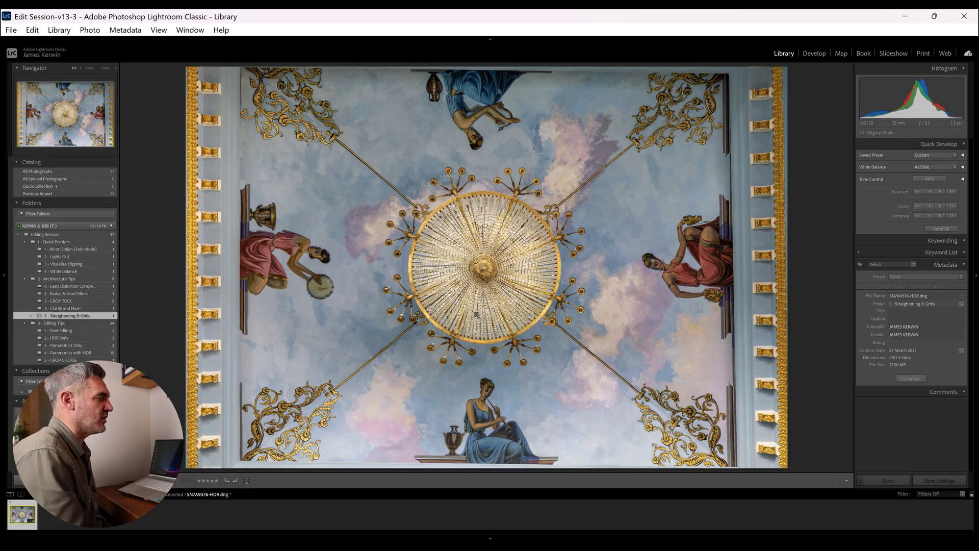
Open the ceiling fresco photo in Develop and expand the Transform panel
{"action": "left_click", "coordinate": [814, 53]}
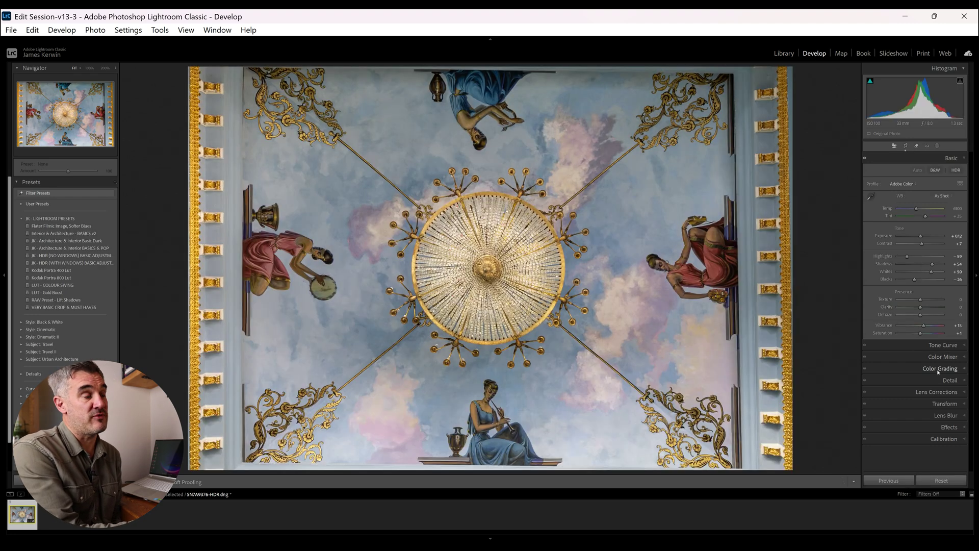
{"action": "left_click", "coordinate": [945, 404]}
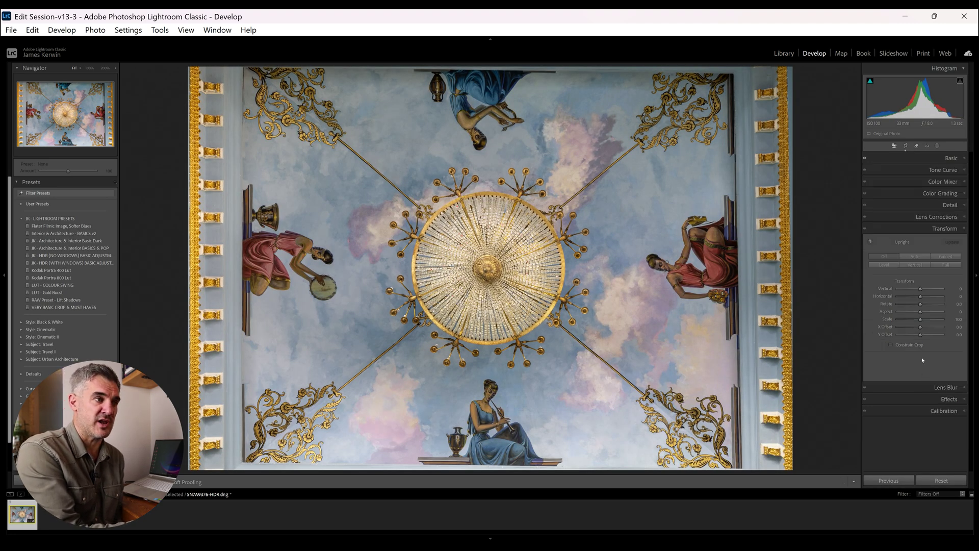
{"action": "mouse_move", "coordinate": [908, 334]}
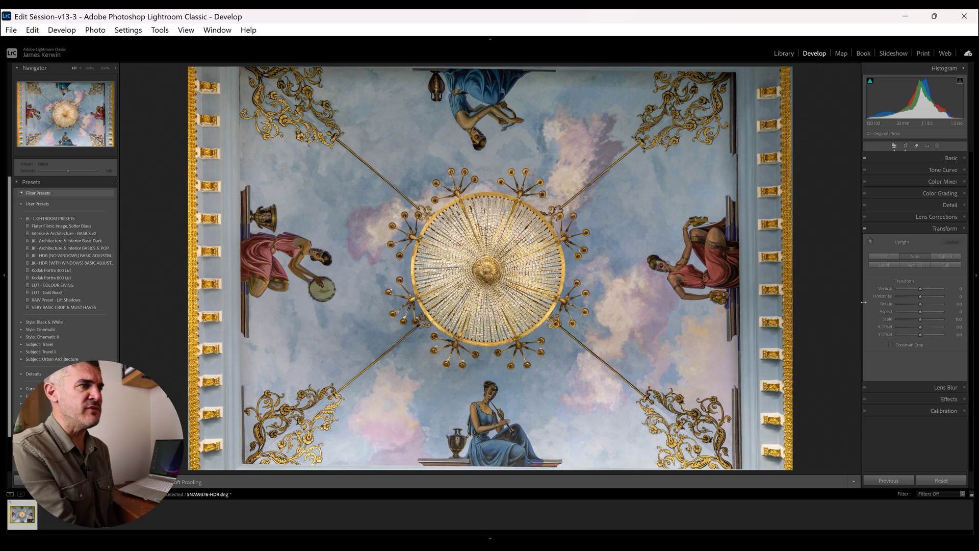
Enter Crop Overlay on the ceiling fresco and cycle guides: fine grid, coarser grid, diagonal
{"action": "left_click", "coordinate": [905, 146]}
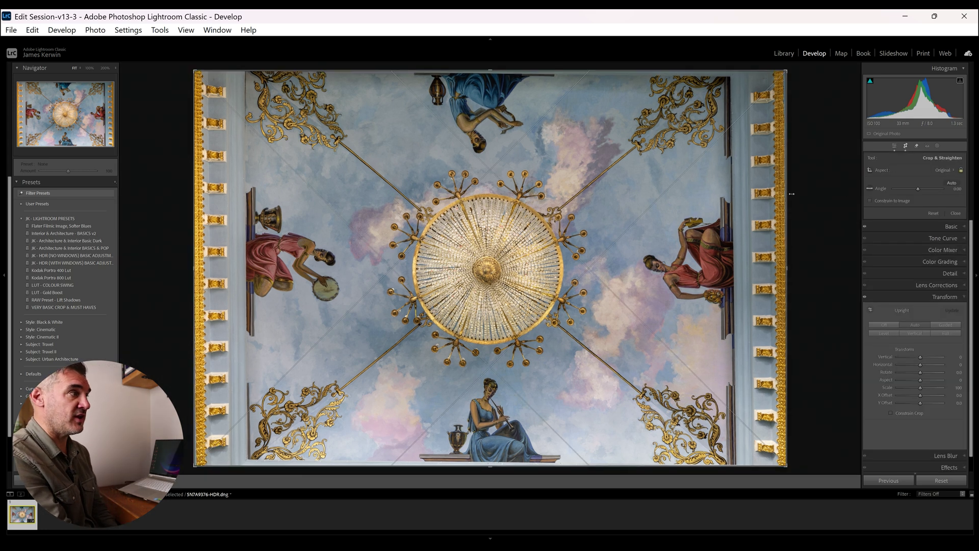
{"action": "key", "text": "o"}
{"action": "key", "text": "o"}
{"action": "key", "text": "o"}
{"action": "key", "text": "o"}
{"action": "key", "text": "o"}
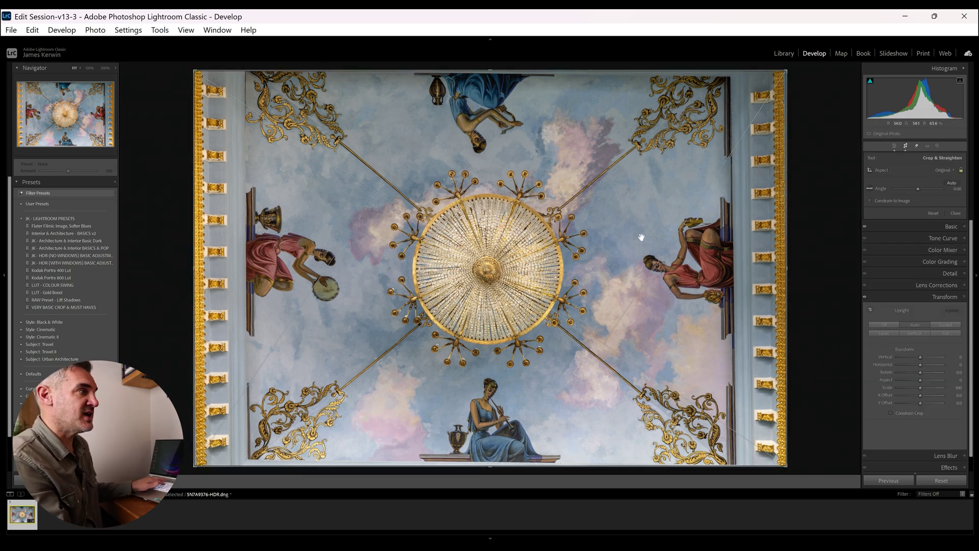
{"action": "key", "text": "o"}
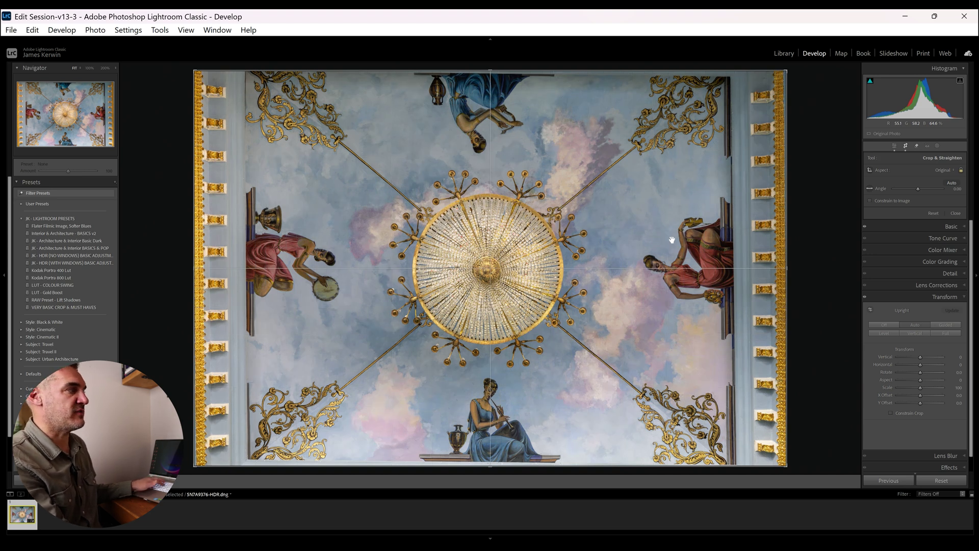
{"action": "key", "text": "o"}
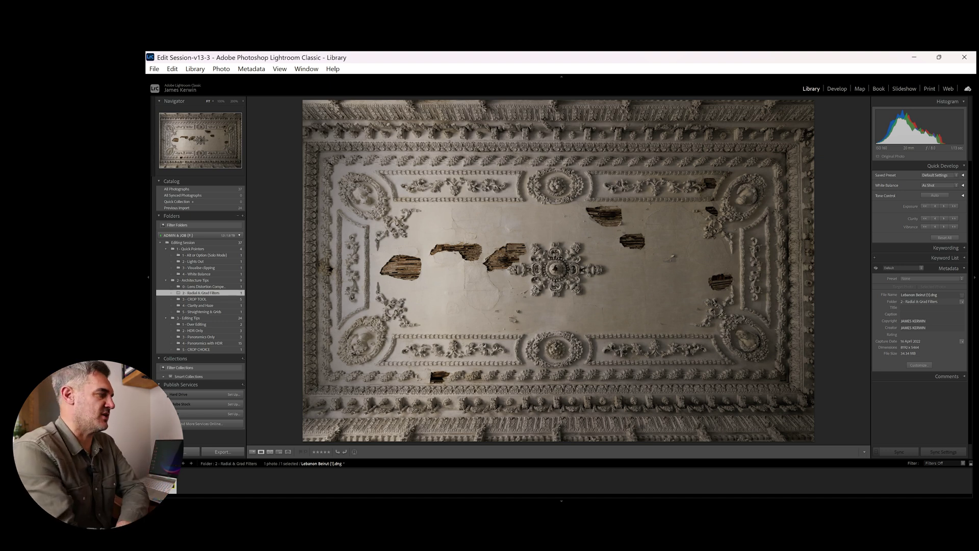
Add a linear gradient from the plaster ceiling's right edge leftward and raise its Exposure to 1.67
{"action": "left_click", "coordinate": [836, 88]}
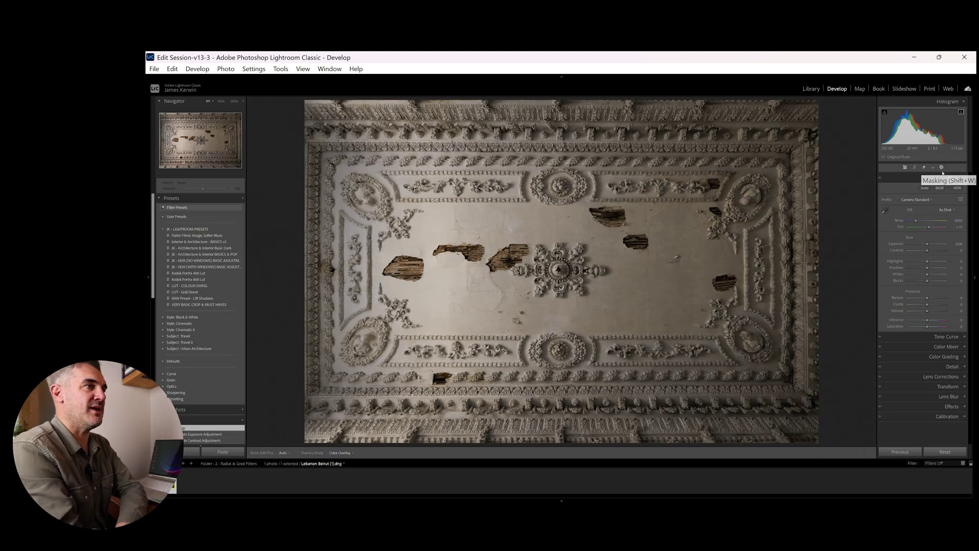
{"action": "left_click", "coordinate": [941, 168]}
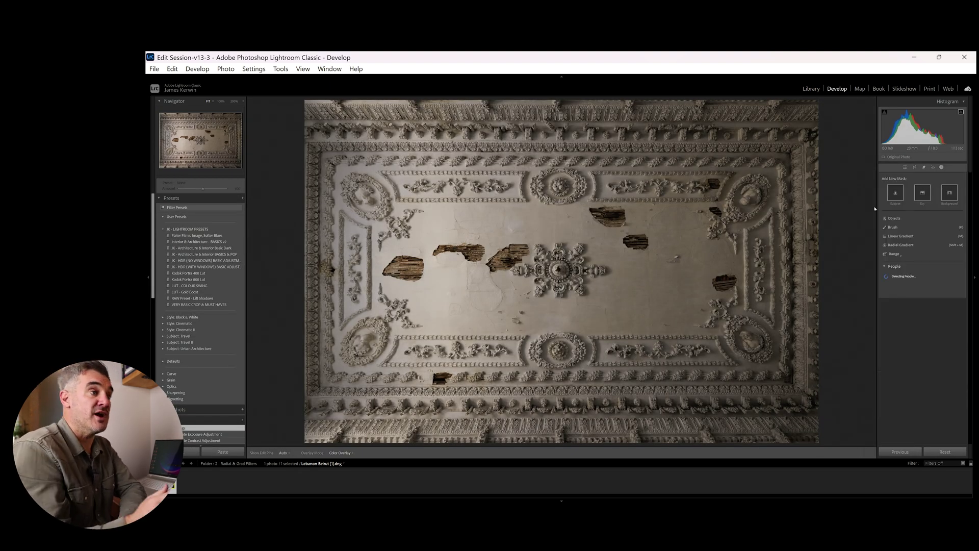
{"action": "left_click", "coordinate": [901, 236]}
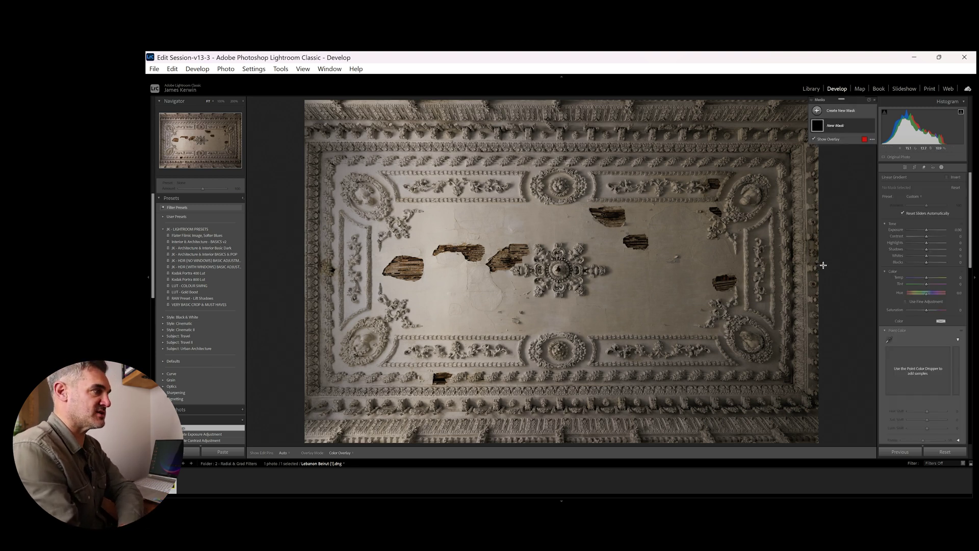
{"action": "left_click_drag", "start_coordinate": [823, 266], "coordinate": [299, 264]}
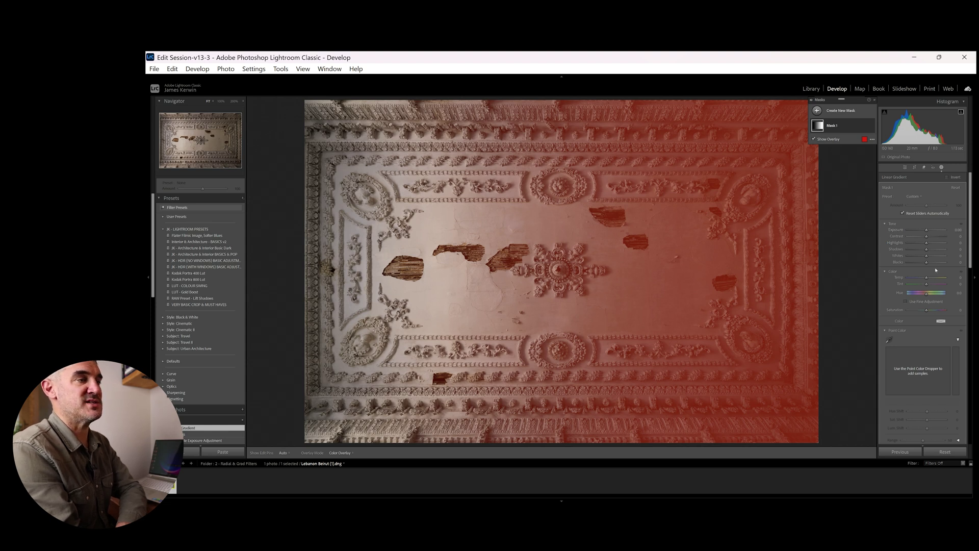
{"action": "left_click", "coordinate": [884, 224]}
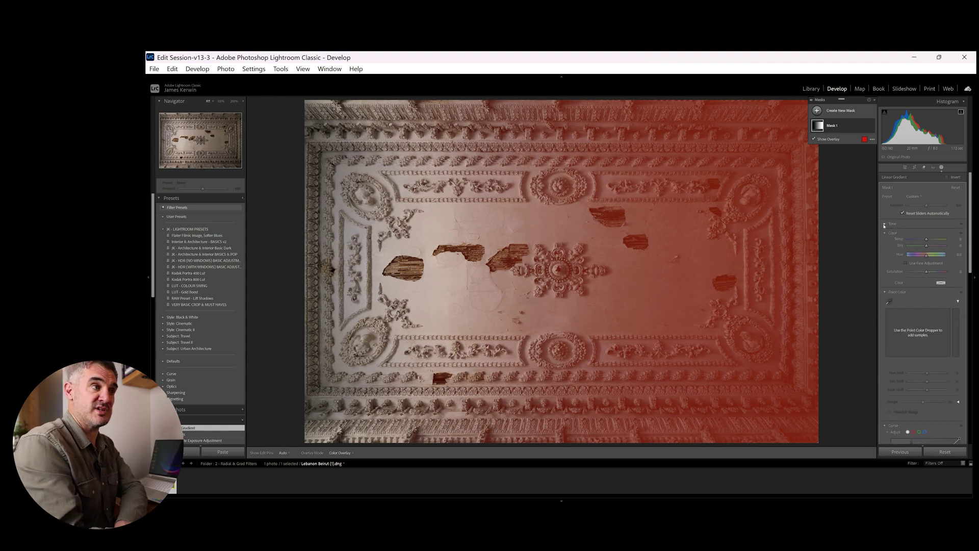
{"action": "left_click", "coordinate": [884, 224]}
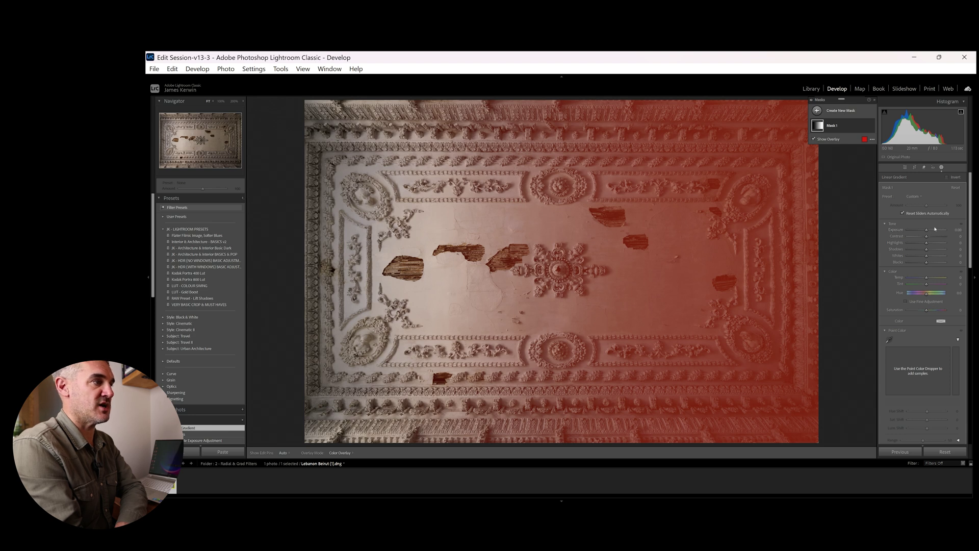
{"action": "left_click_drag", "start_coordinate": [935, 229], "coordinate": [937, 230]}
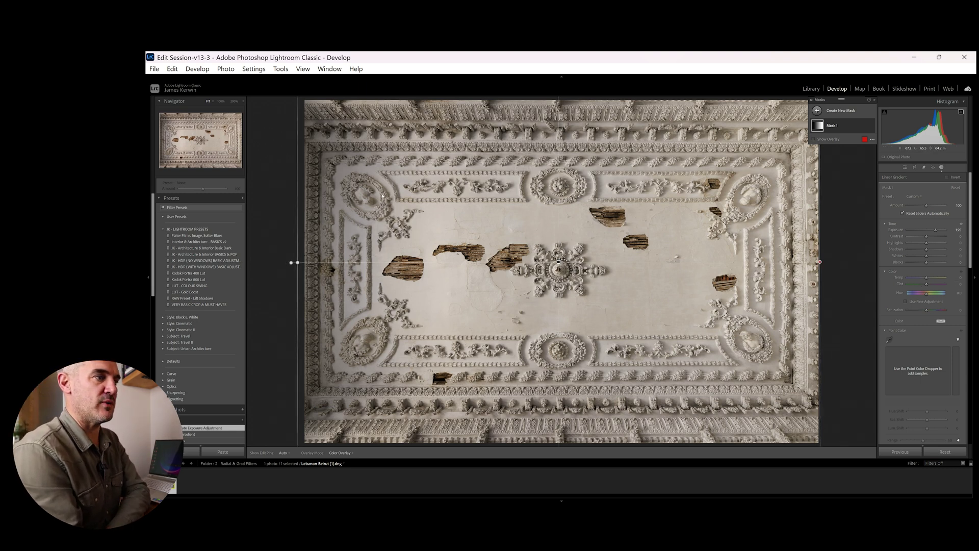
Undo a stray whole-photo exposure change, set the mask's Exposure to 1.40, then return to Library
{"action": "scroll", "coordinate": [946, 347], "scroll_direction": "down", "scroll_amount": 10}
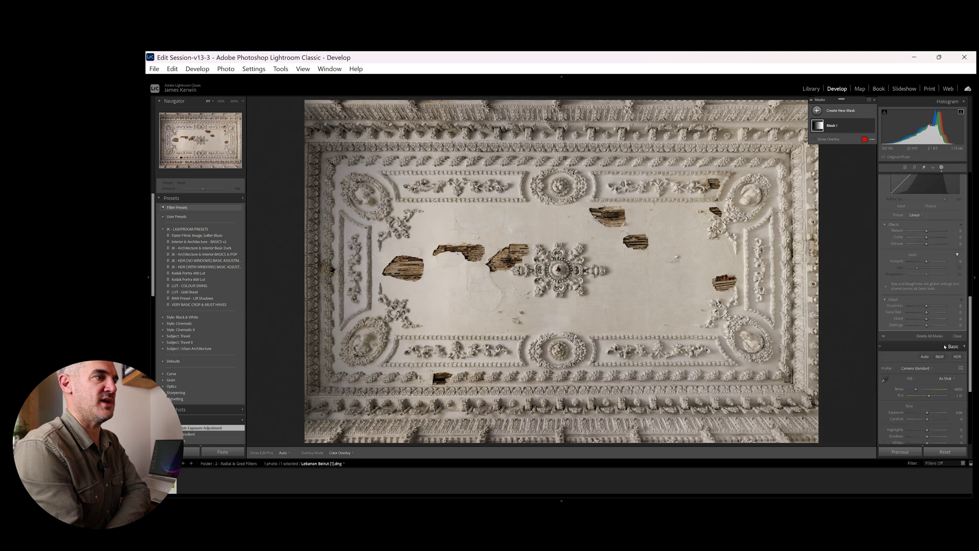
{"action": "scroll", "coordinate": [946, 347], "scroll_direction": "down", "scroll_amount": 2}
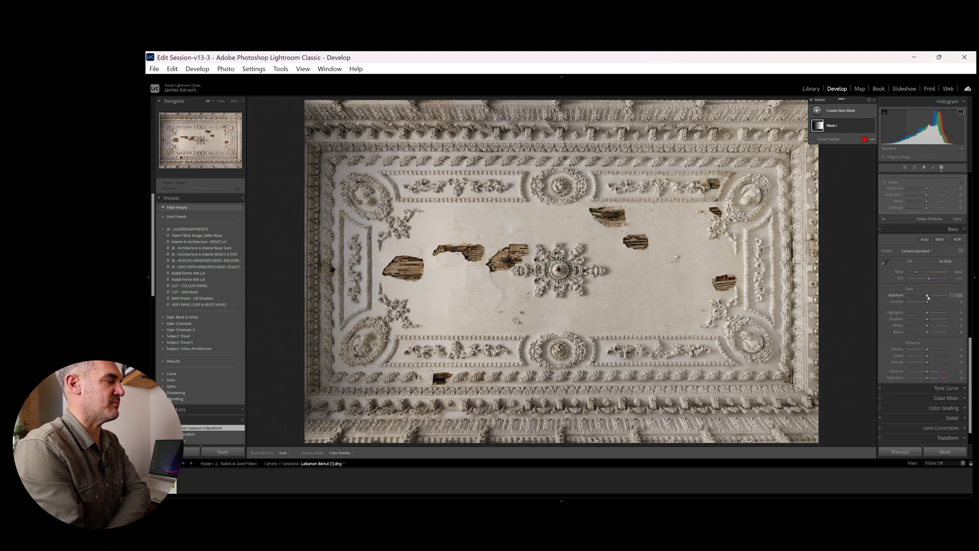
{"action": "left_click_drag", "start_coordinate": [928, 297], "coordinate": [929, 297]}
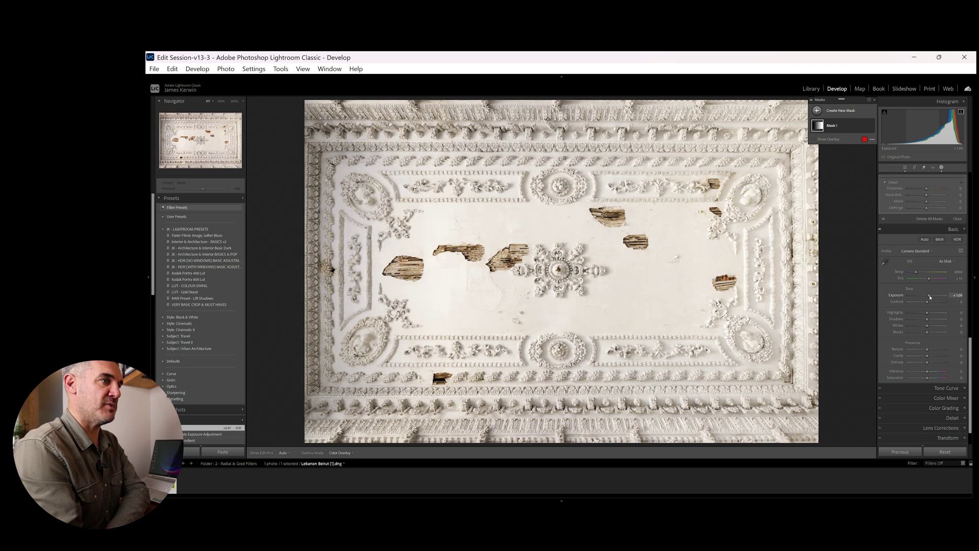
{"action": "key", "text": "ctrl+z"}
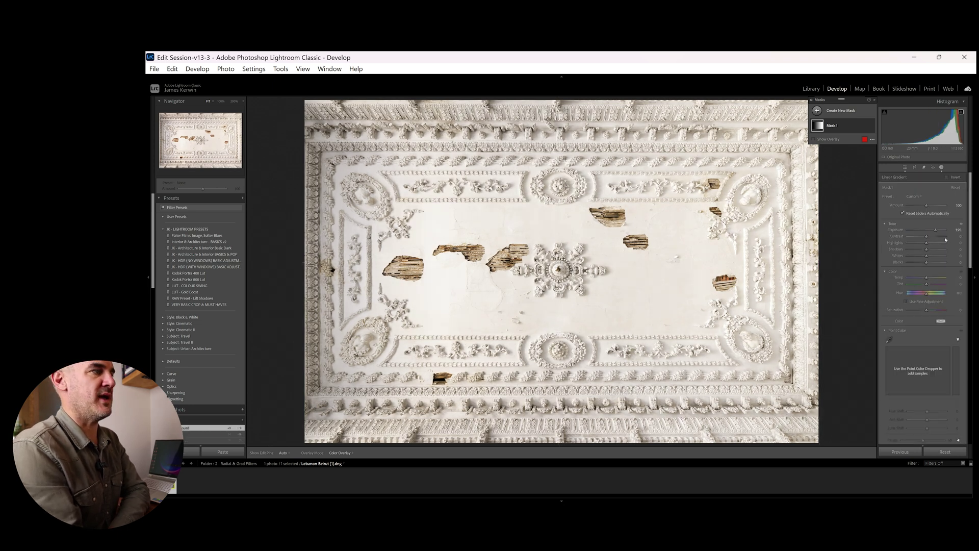
{"action": "mouse_move", "coordinate": [935, 230]}
{"action": "left_mouse_down"}
{"action": "mouse_move", "coordinate": [929, 249]}
{"action": "mouse_move", "coordinate": [932, 231]}
{"action": "left_mouse_up"}
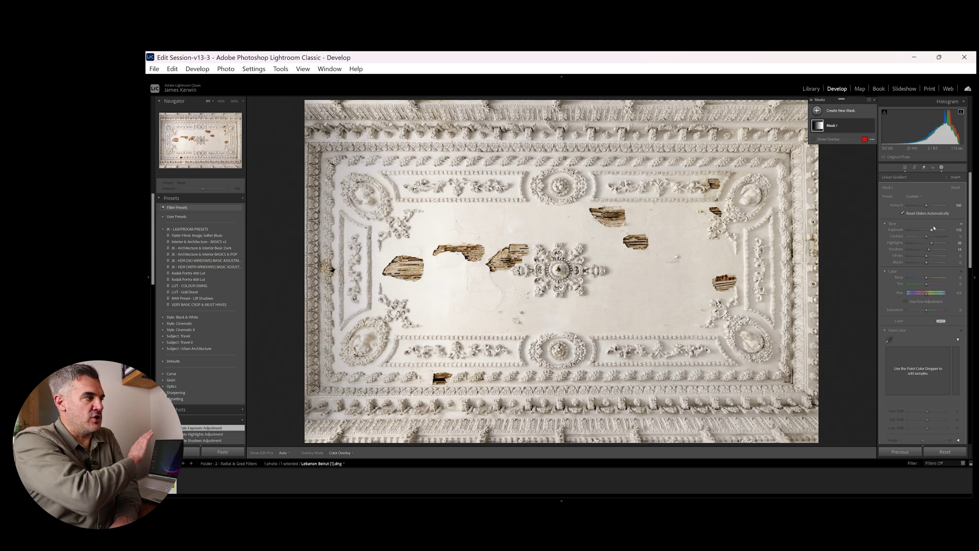
{"action": "left_click", "coordinate": [816, 89]}
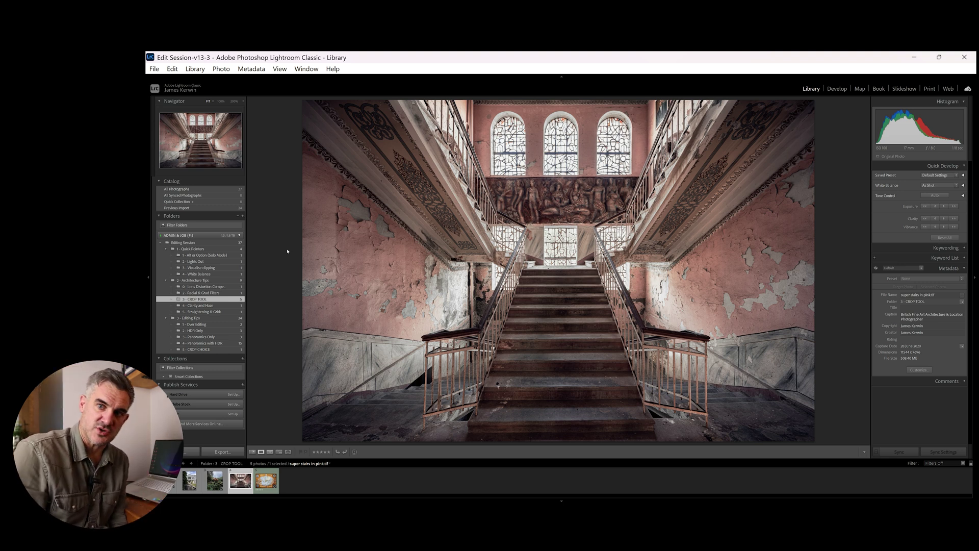
Crop the staircase photo at its original aspect ratio, tightening slightly from the left edge
{"action": "left_click", "coordinate": [836, 89]}
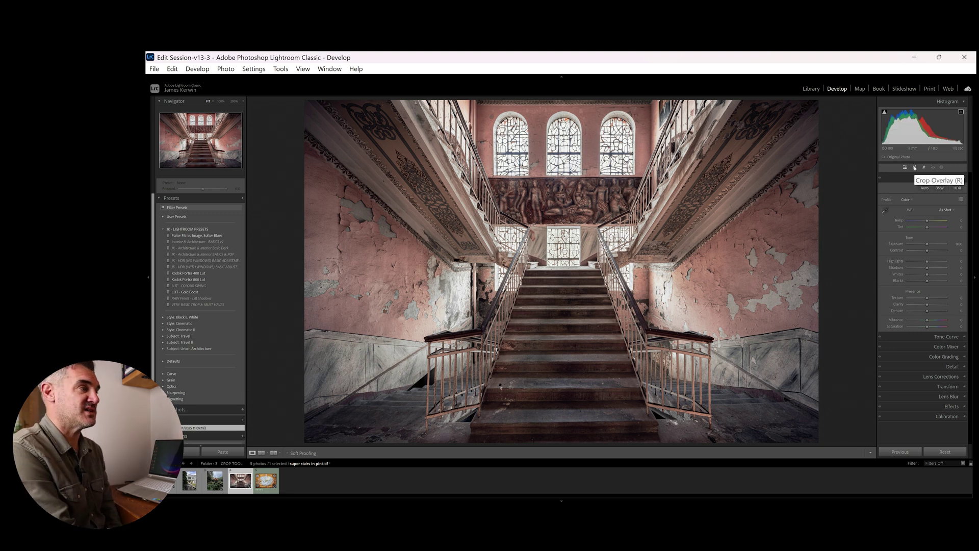
{"action": "left_click", "coordinate": [915, 167]}
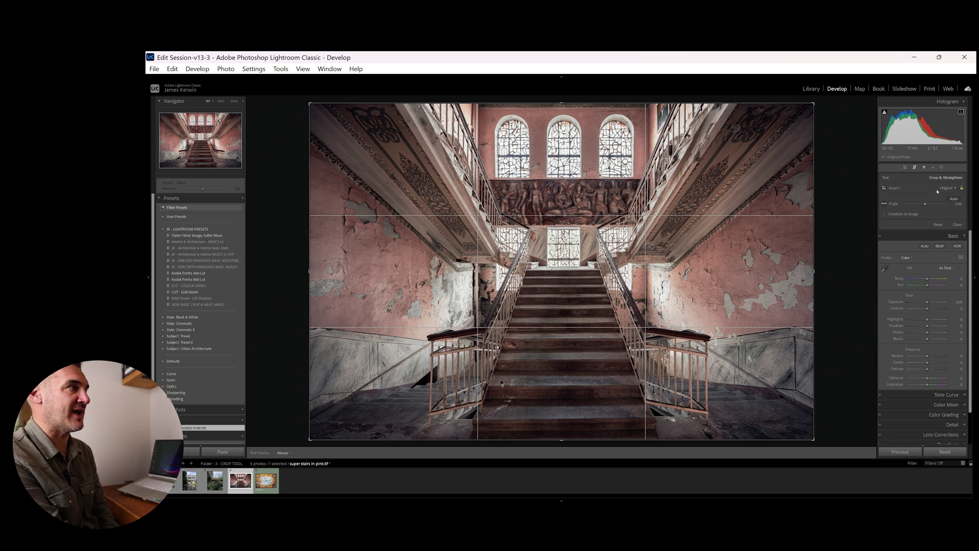
{"action": "left_click", "coordinate": [938, 188]}
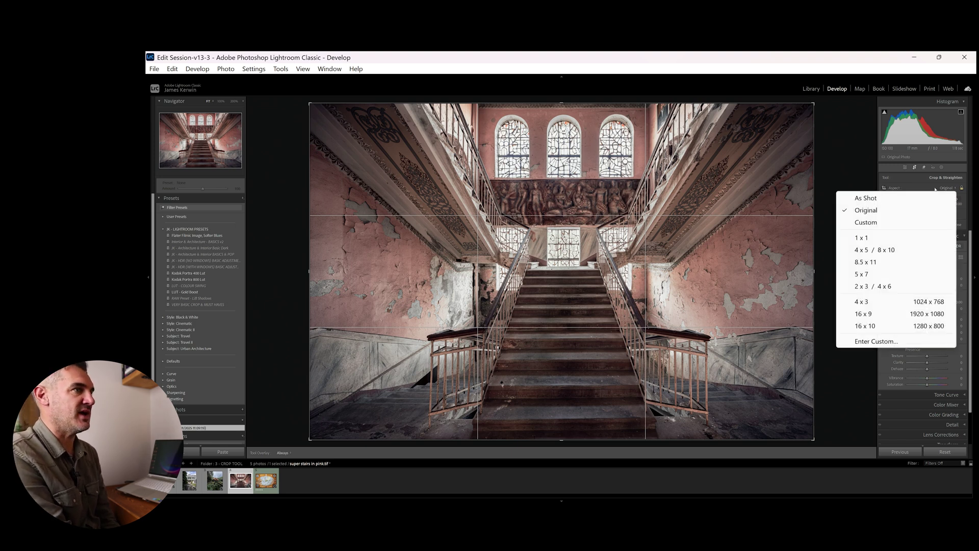
{"action": "left_click", "coordinate": [831, 163]}
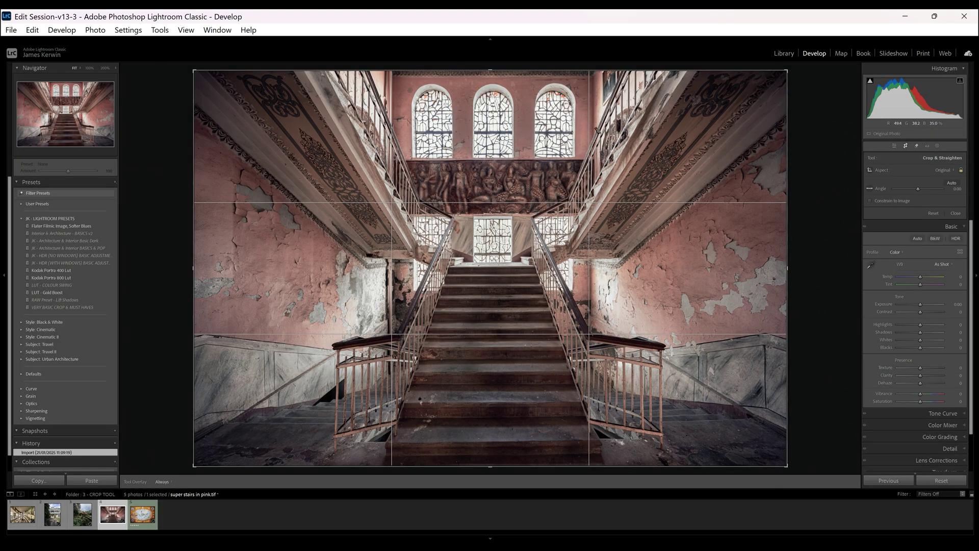
{"action": "key", "text": "o"}
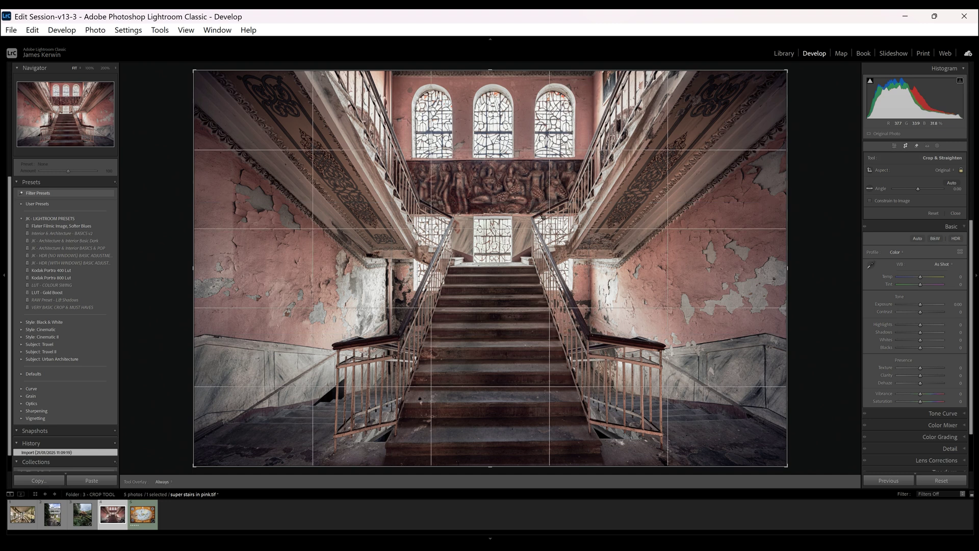
{"action": "key", "text": "o"}
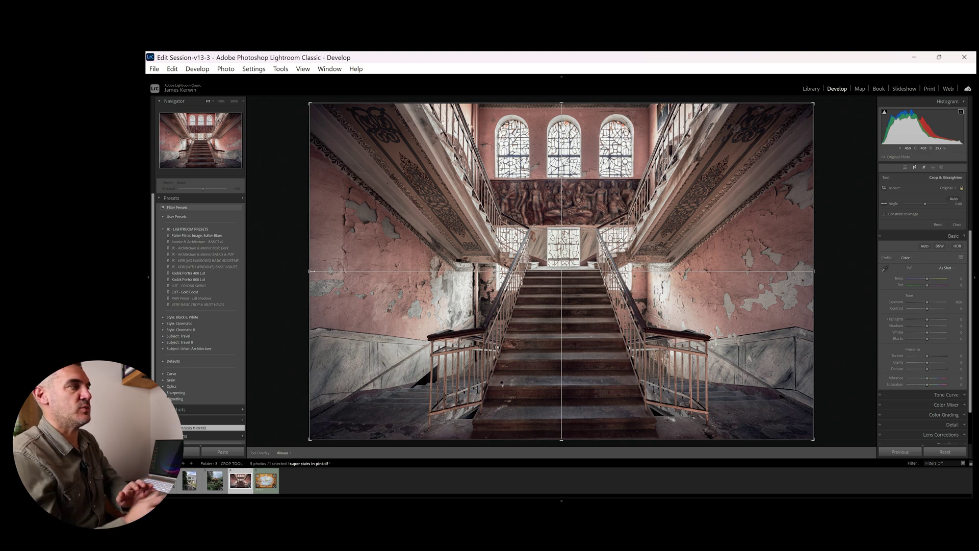
{"action": "left_click_drag", "start_coordinate": [312, 272], "coordinate": [314, 277]}
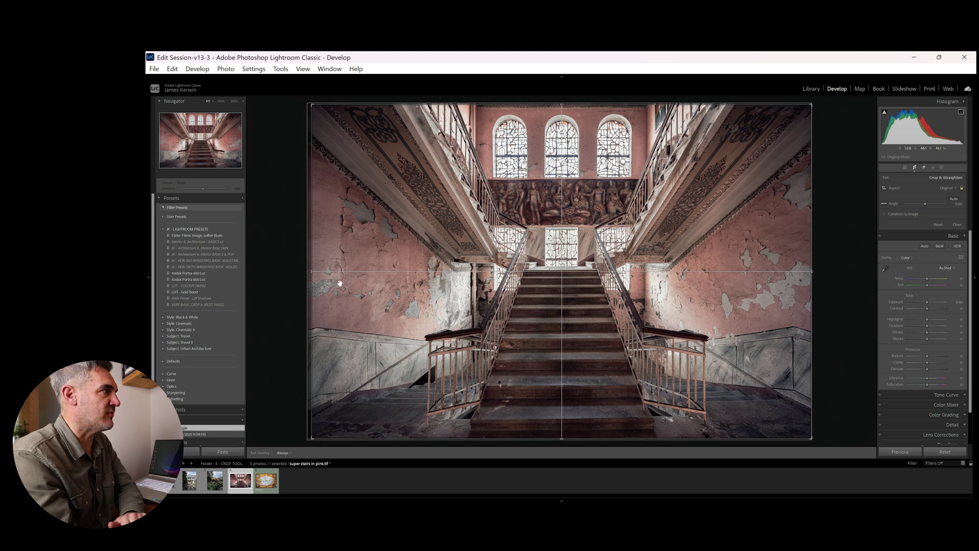
{"action": "left_click", "coordinate": [561, 439]}
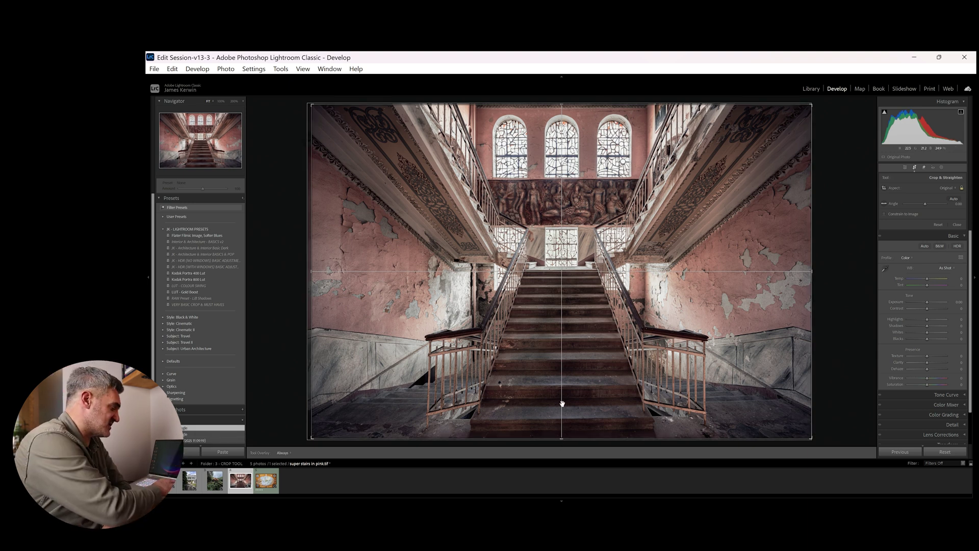
Compare rule-of-thirds, golden spiral, aspect-ratio and grid crop overlays, then return to the Library grid
{"action": "key", "text": "r"}
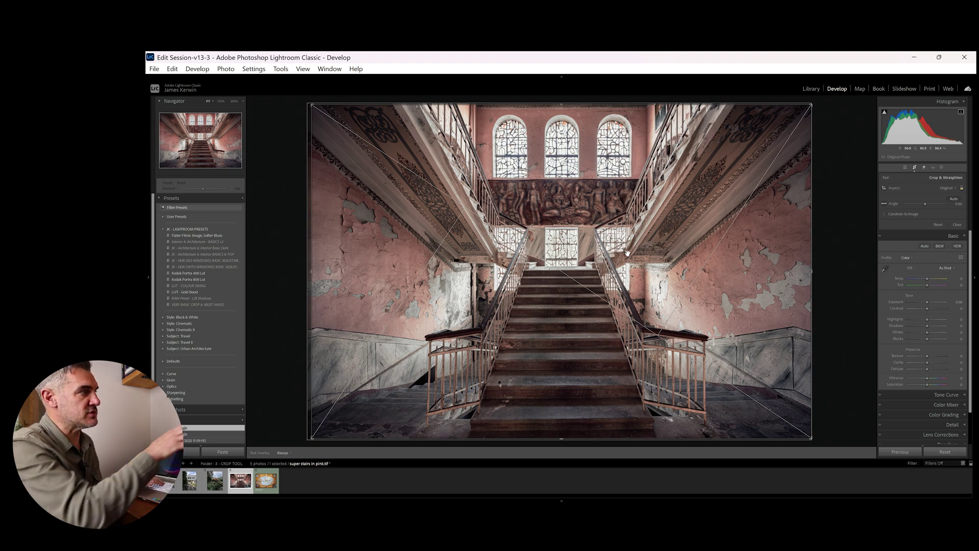
{"action": "key", "text": "o"}
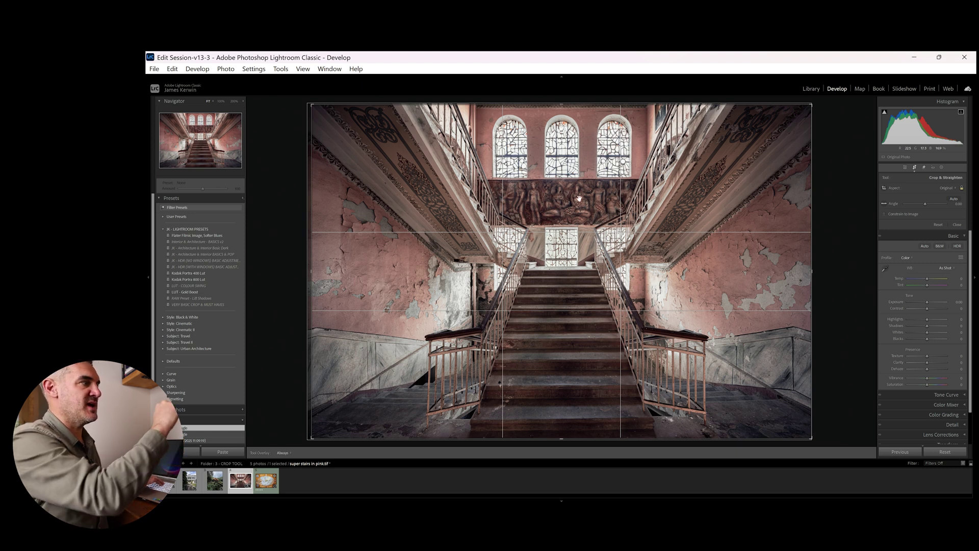
{"action": "key", "text": "o"}
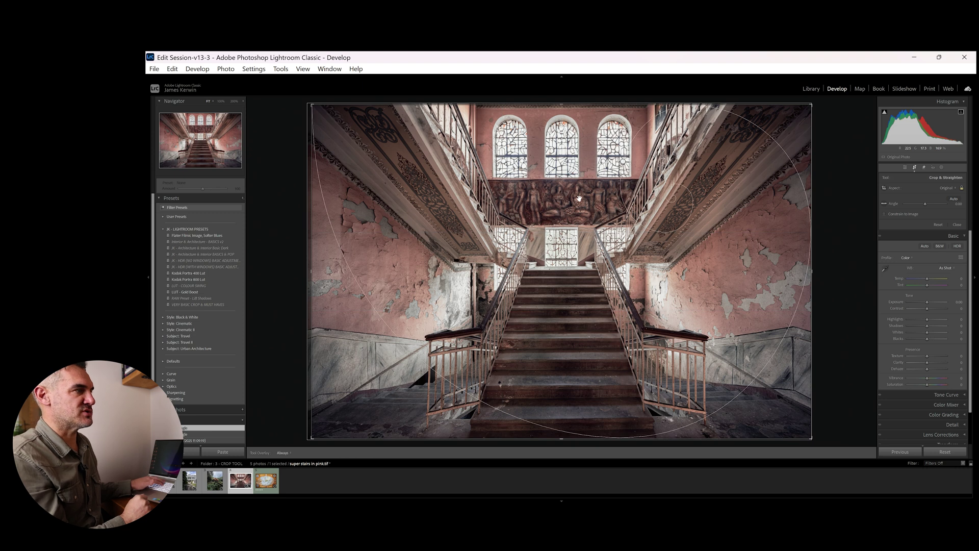
{"action": "key", "text": "o"}
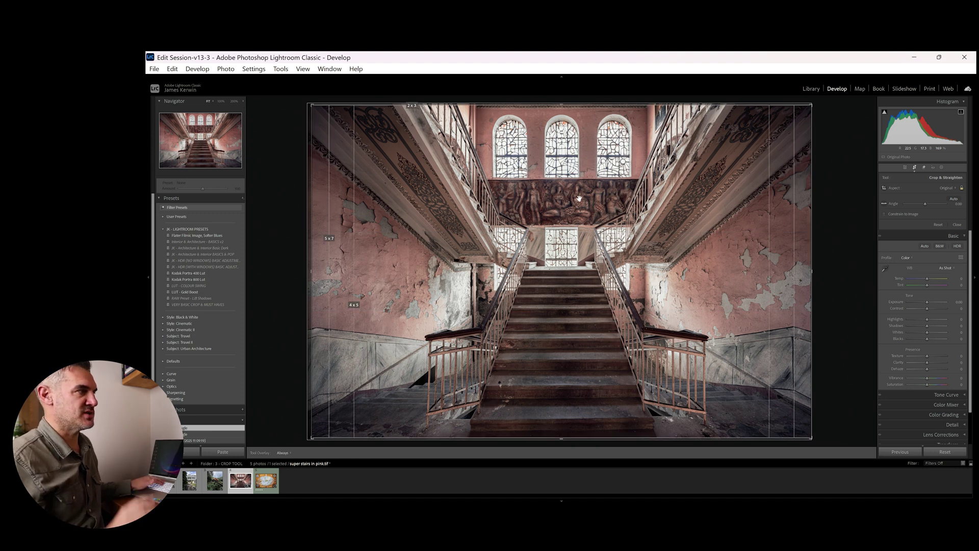
{"action": "key", "text": "o"}
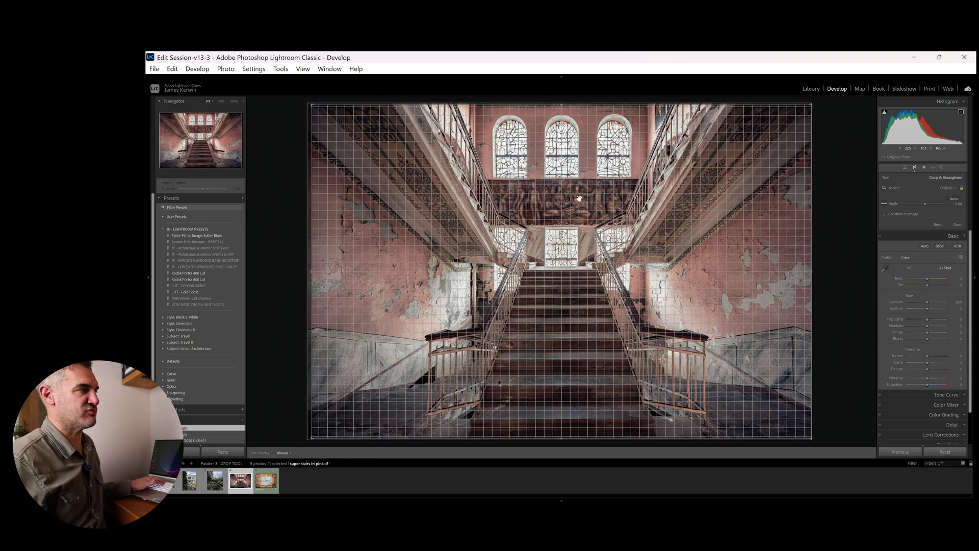
{"action": "key", "text": "g"}
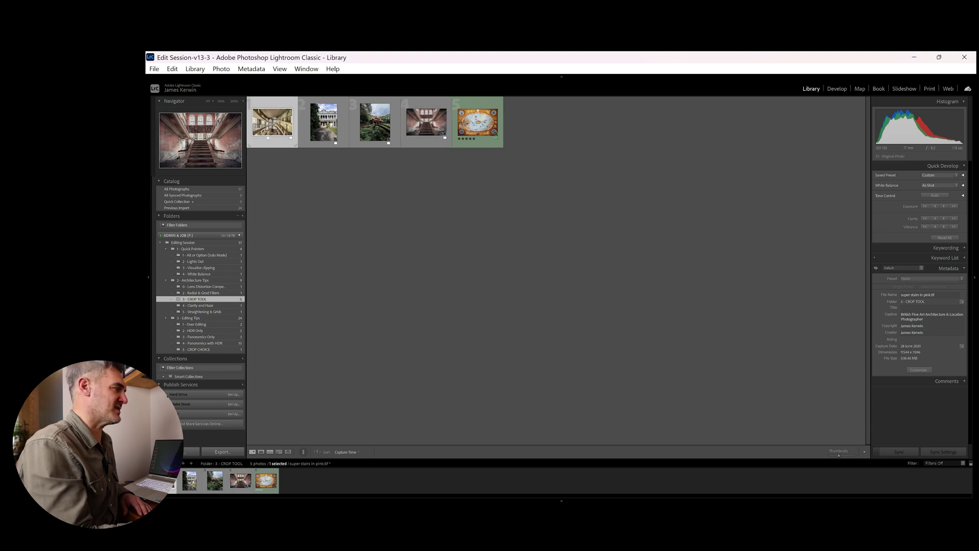
Open the Soviet Twirls & Swirls photo in the Crop tool with the original aspect ratio
{"action": "key", "text": "e"}
{"action": "key", "text": "d"}
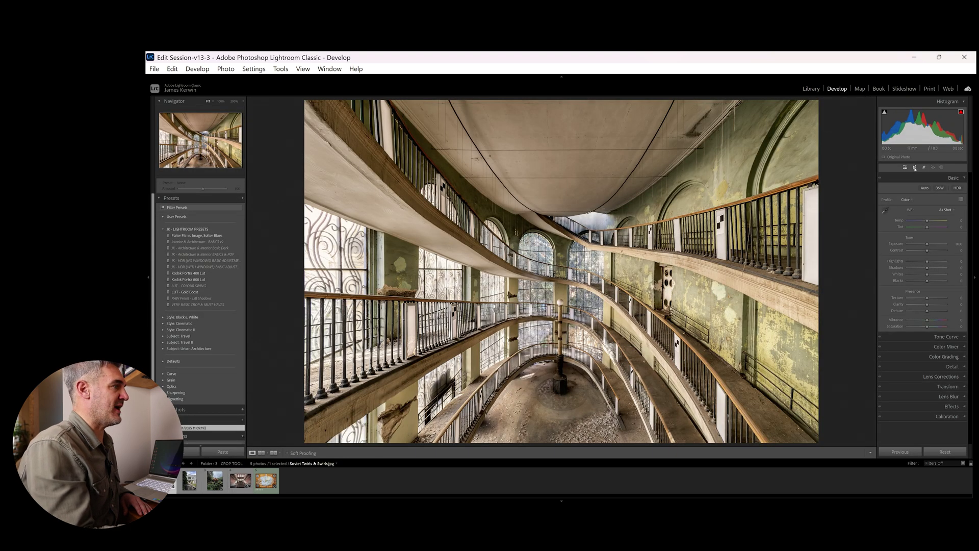
{"action": "left_click", "coordinate": [915, 167]}
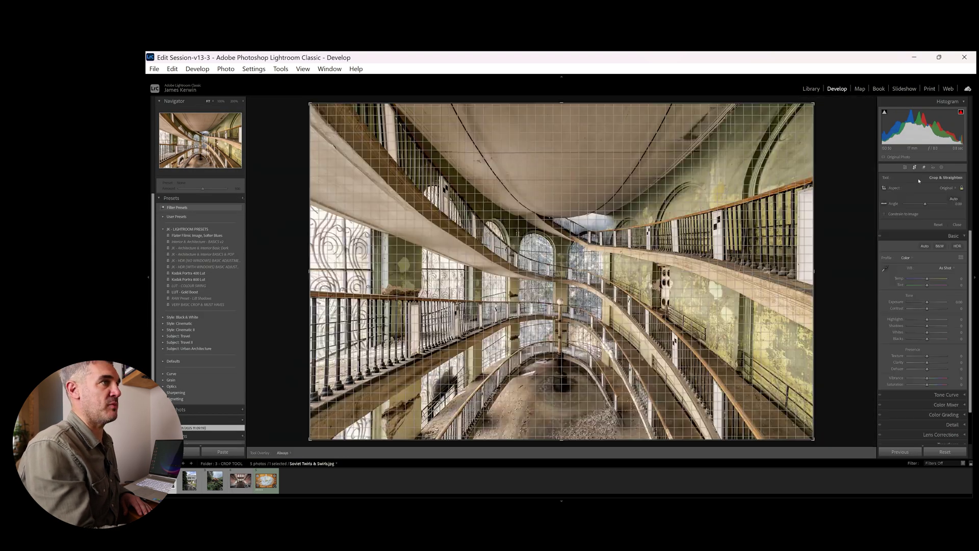
{"action": "left_click", "coordinate": [948, 188]}
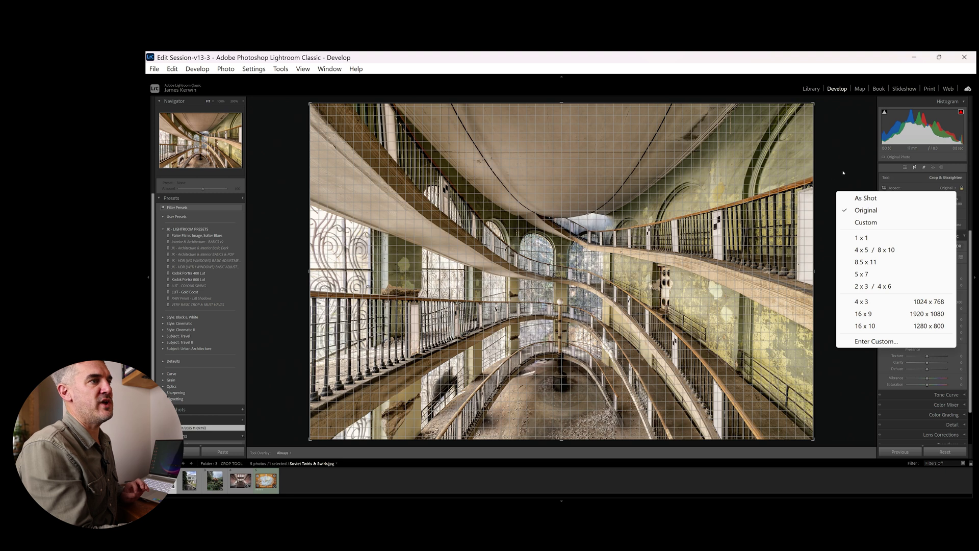
{"action": "left_click", "coordinate": [824, 178]}
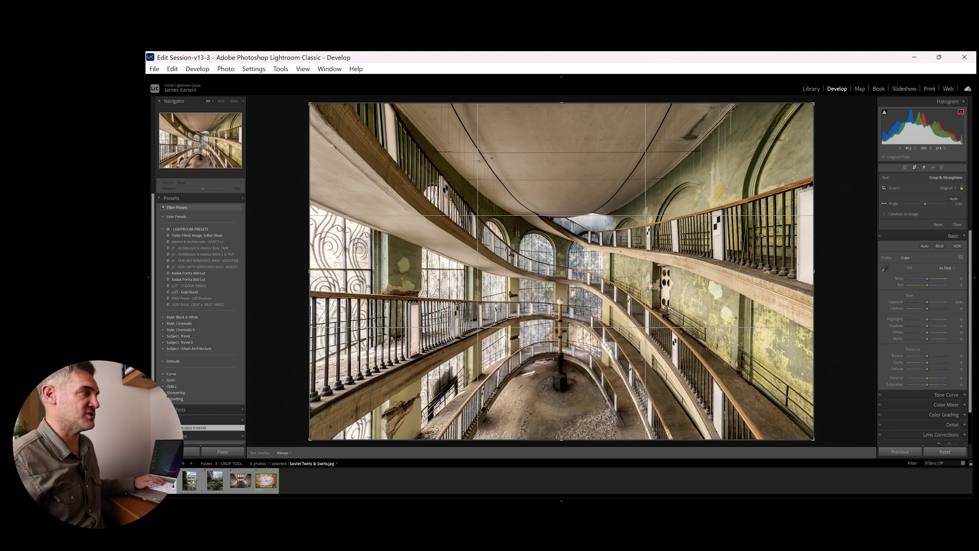
Preview grid, diagonal, centred-cross and corner-diagonal overlays, then step back to the temple photo in Library
{"action": "key", "text": "o"}
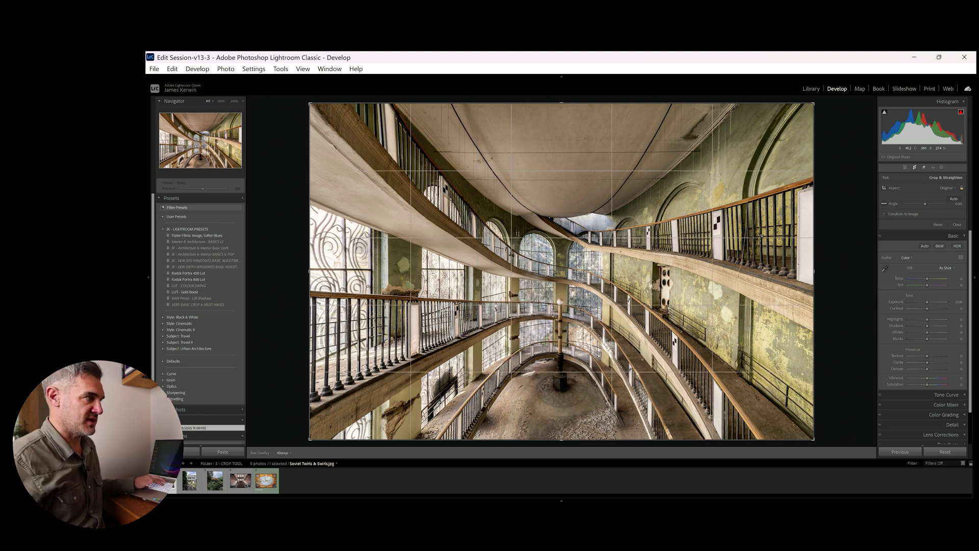
{"action": "key", "text": "o"}
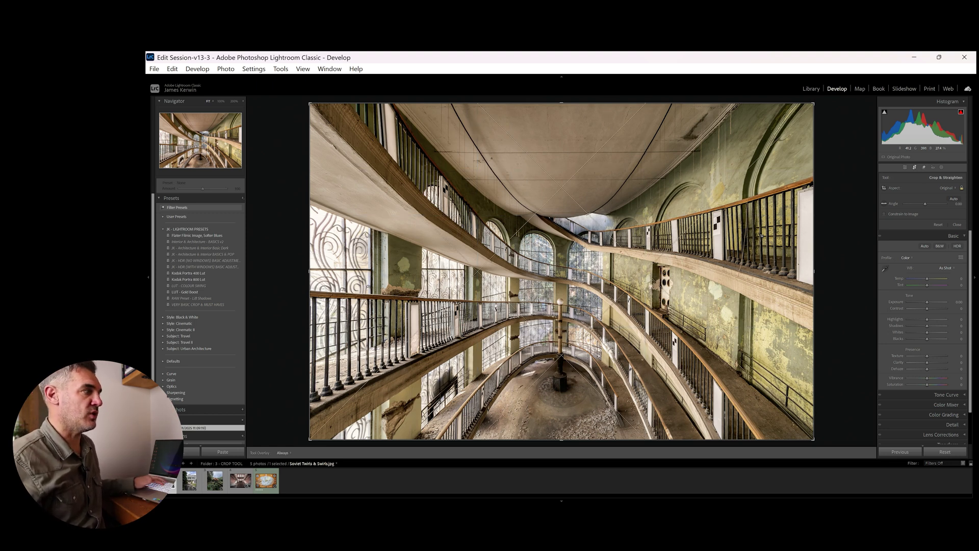
{"action": "key", "text": "o"}
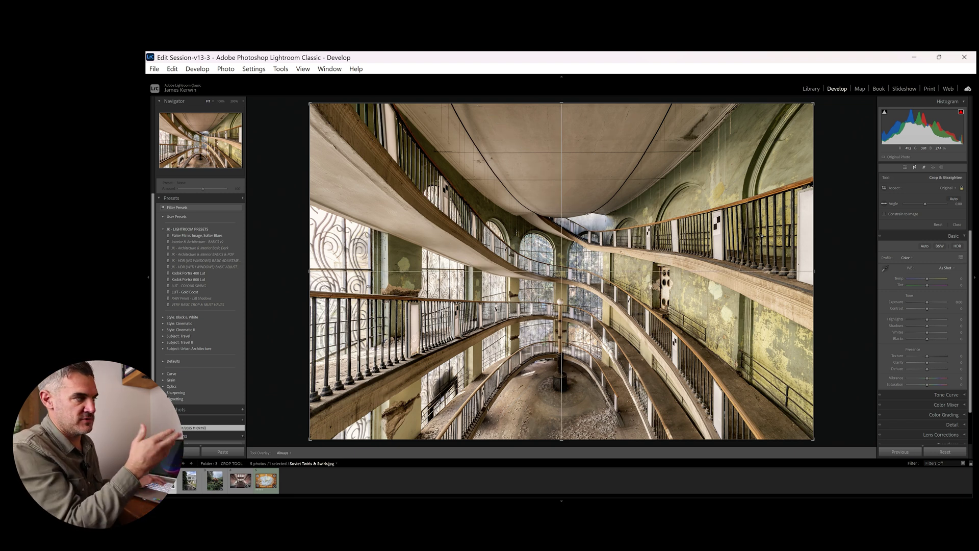
{"action": "key", "text": "o"}
{"action": "key", "text": "e"}
{"action": "key", "text": "Left"}
{"action": "key", "text": "Left"}
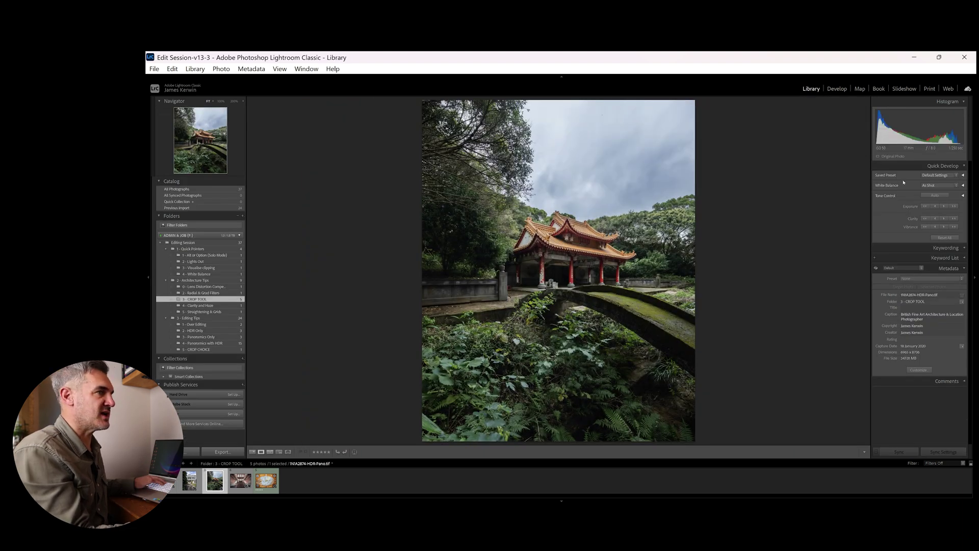
Crop the temple photo tighter at 4 x 5 with the temple raised, then move to the building photo
{"action": "left_click", "coordinate": [839, 90]}
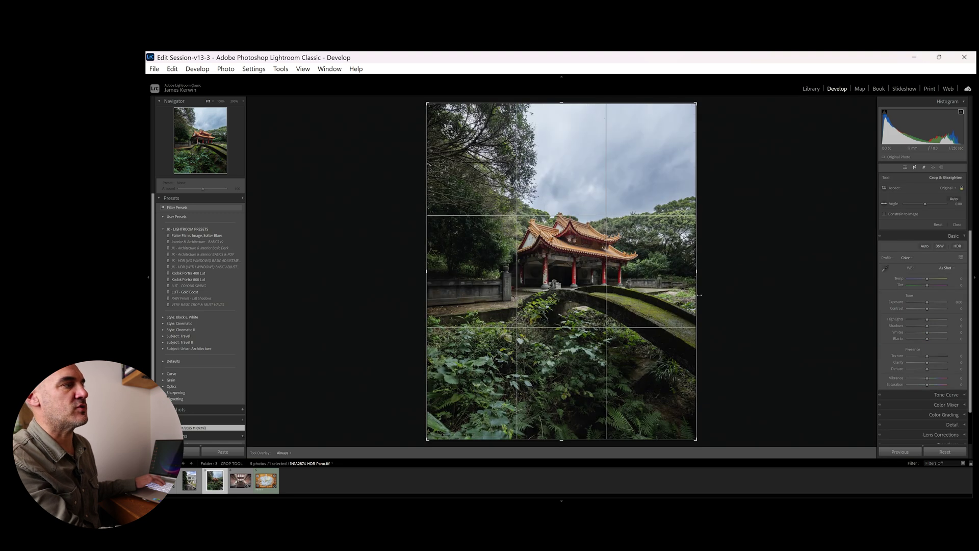
{"action": "key", "text": "o"}
{"action": "key", "text": "o"}
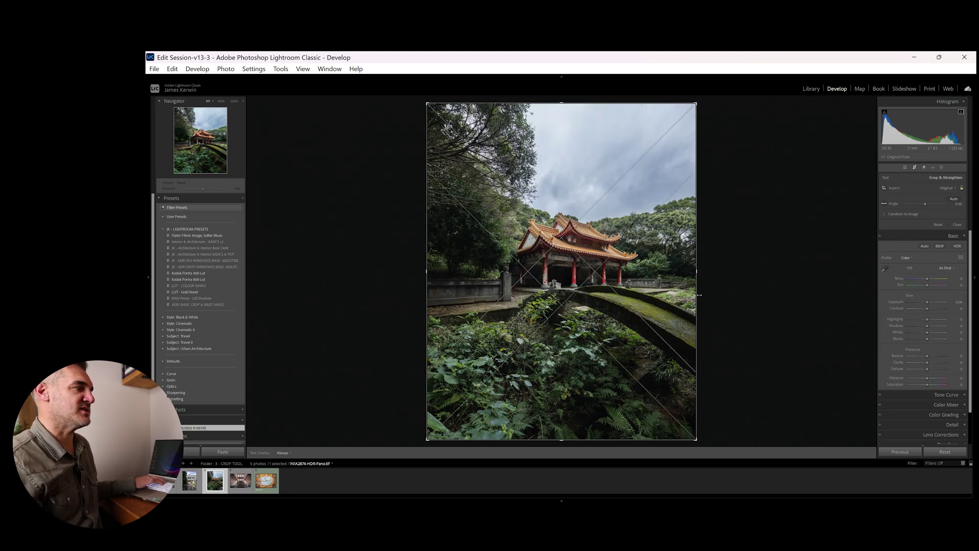
{"action": "key", "text": "o"}
{"action": "key", "text": "o"}
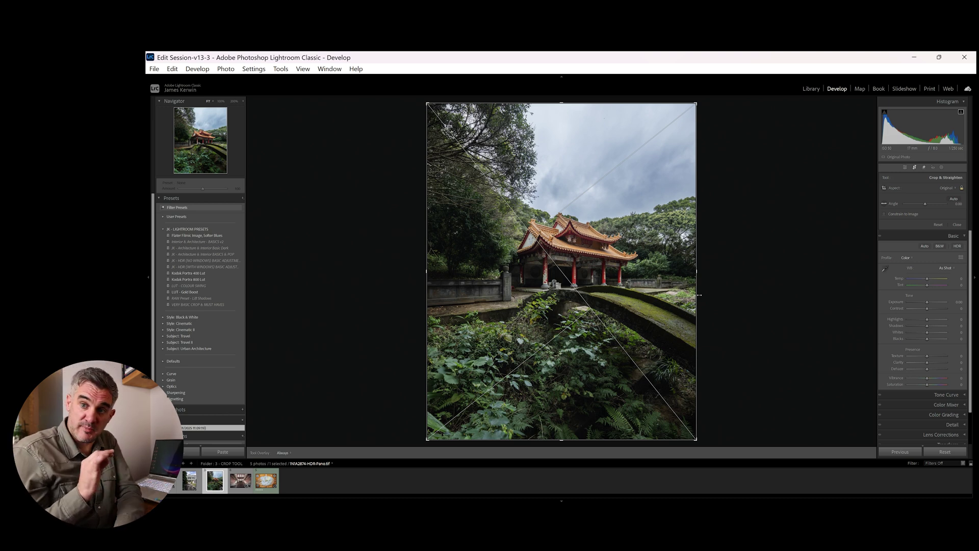
{"action": "left_click", "coordinate": [945, 188]}
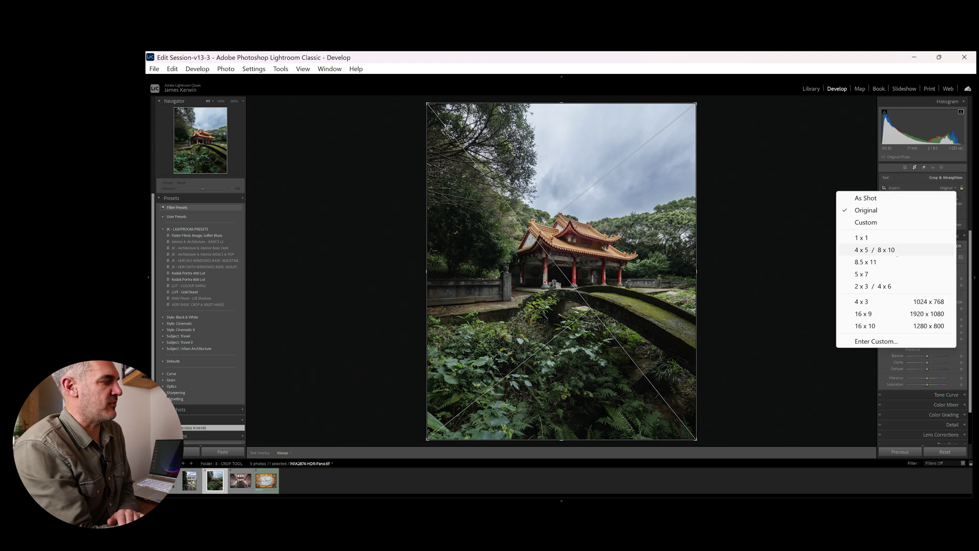
{"action": "left_click", "coordinate": [896, 252]}
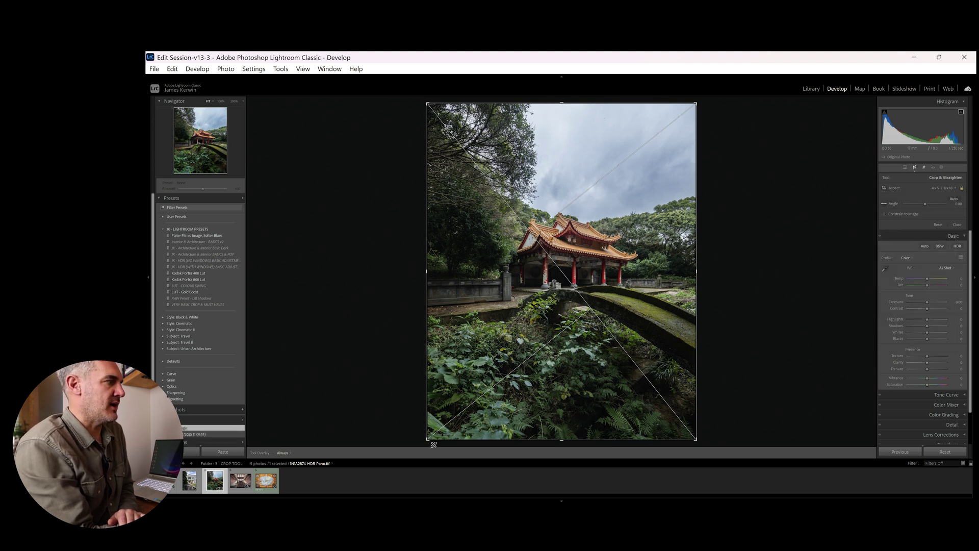
{"action": "left_click_drag", "start_coordinate": [430, 440], "coordinate": [446, 415]}
{"action": "left_click_drag", "start_coordinate": [514, 352], "coordinate": [510, 328]}
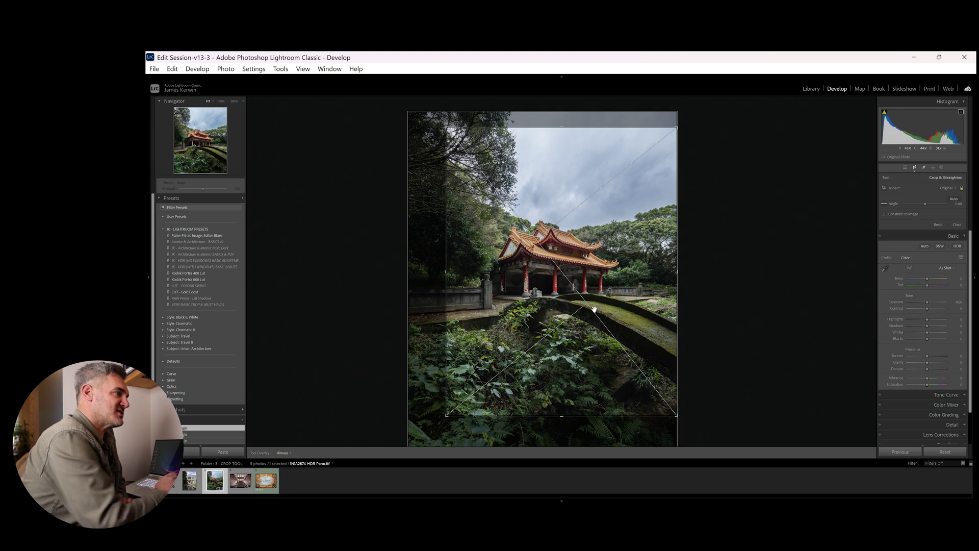
{"action": "key", "text": "Return"}
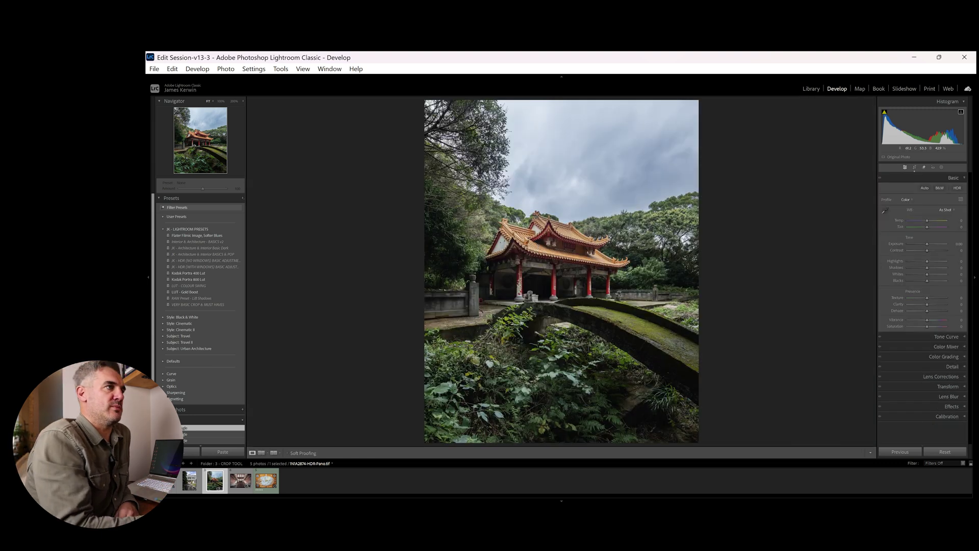
{"action": "key", "text": "Left"}
{"action": "left_click", "coordinate": [915, 167]}
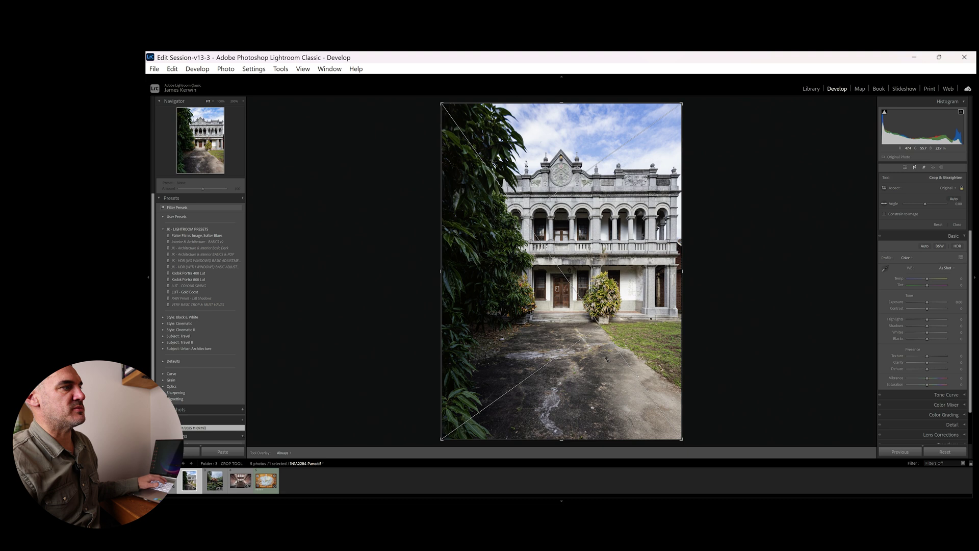
With a golden-ratio overlay, trim the foreground path from the bottom and some sky from the top
{"action": "key", "text": "o"}
{"action": "key", "text": "o"}
{"action": "key", "text": "o"}
{"action": "key", "text": "o"}
{"action": "key", "text": "o"}
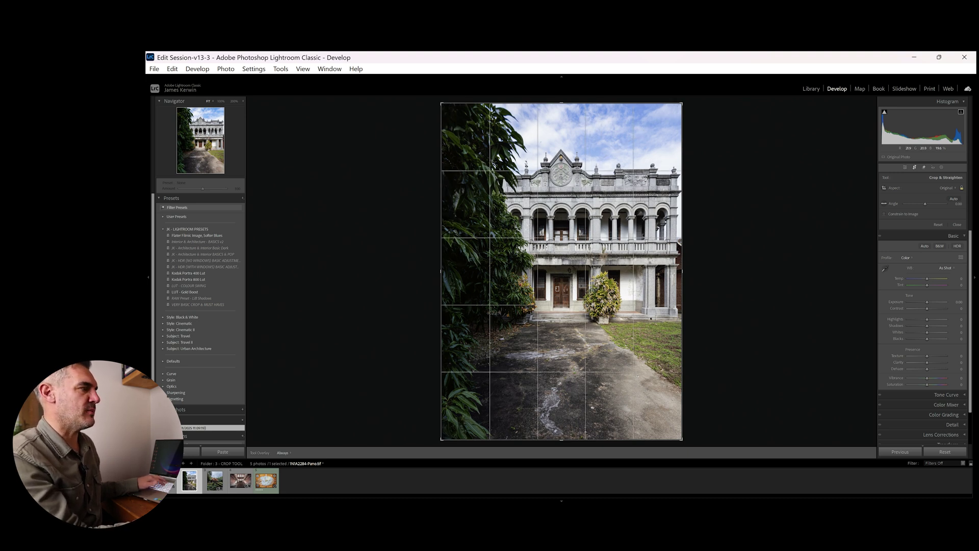
{"action": "key", "text": "o"}
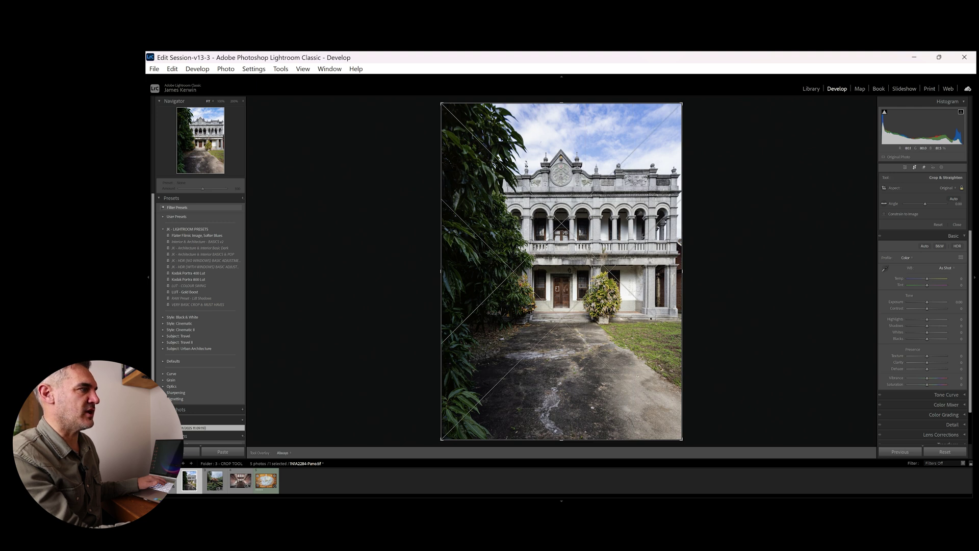
{"action": "key", "text": "o"}
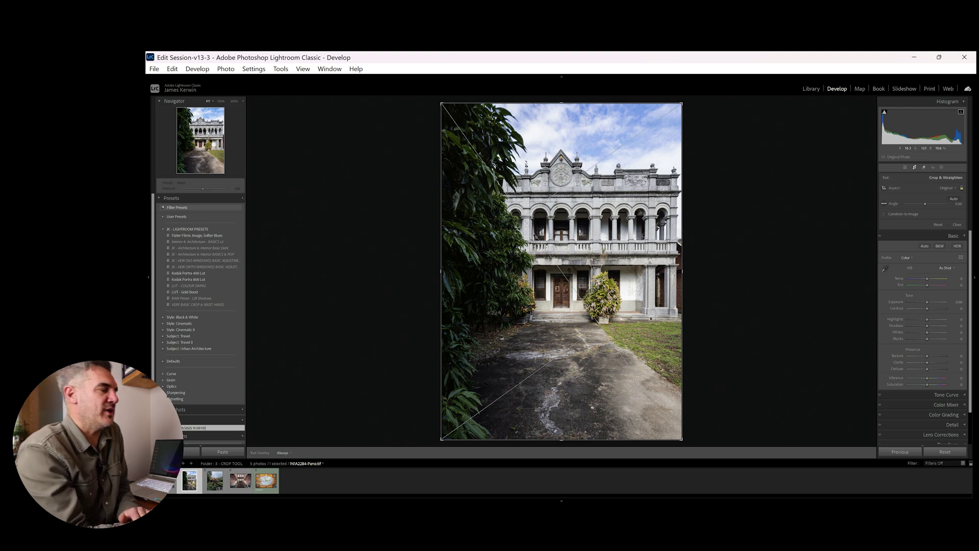
{"action": "key", "text": "o"}
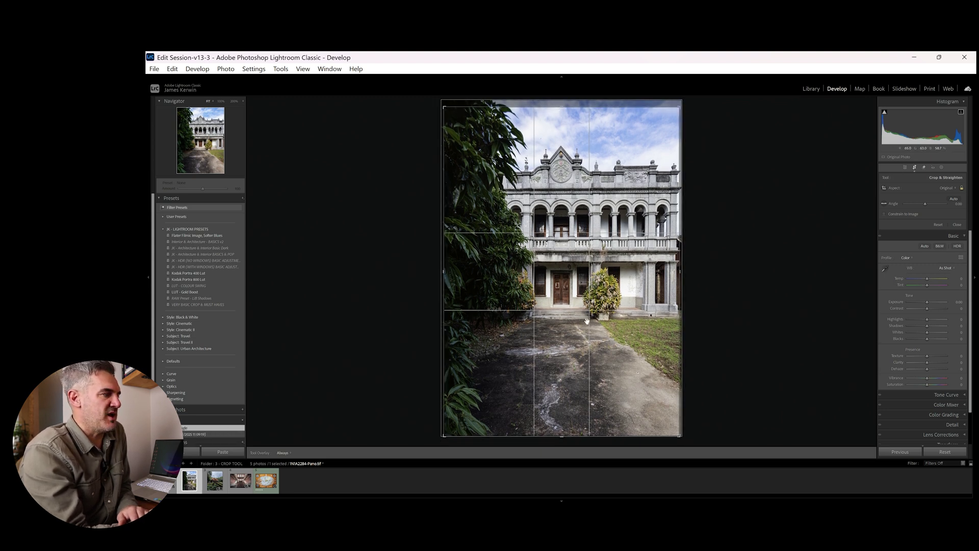
{"action": "left_click_drag", "start_coordinate": [561, 436], "coordinate": [553, 400]}
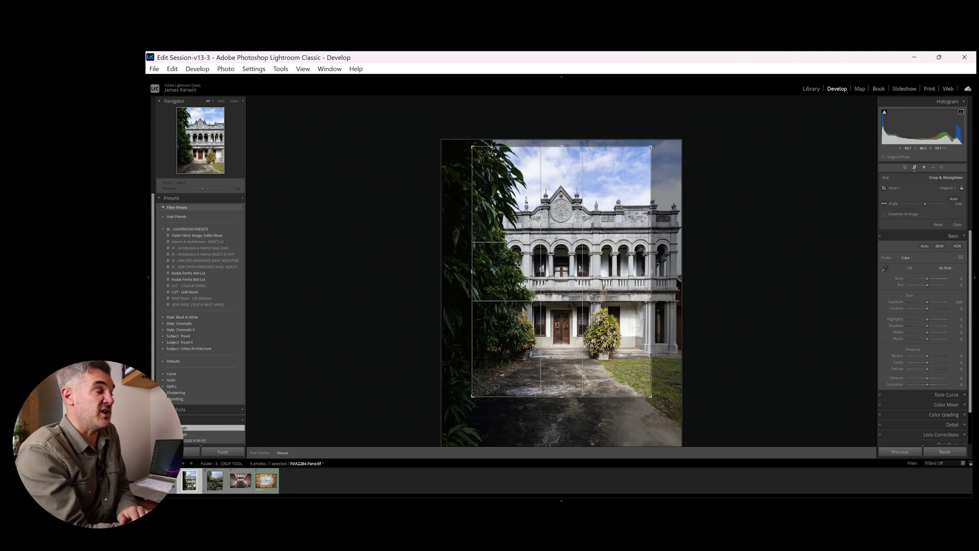
{"action": "left_click_drag", "start_coordinate": [561, 147], "coordinate": [561, 155]}
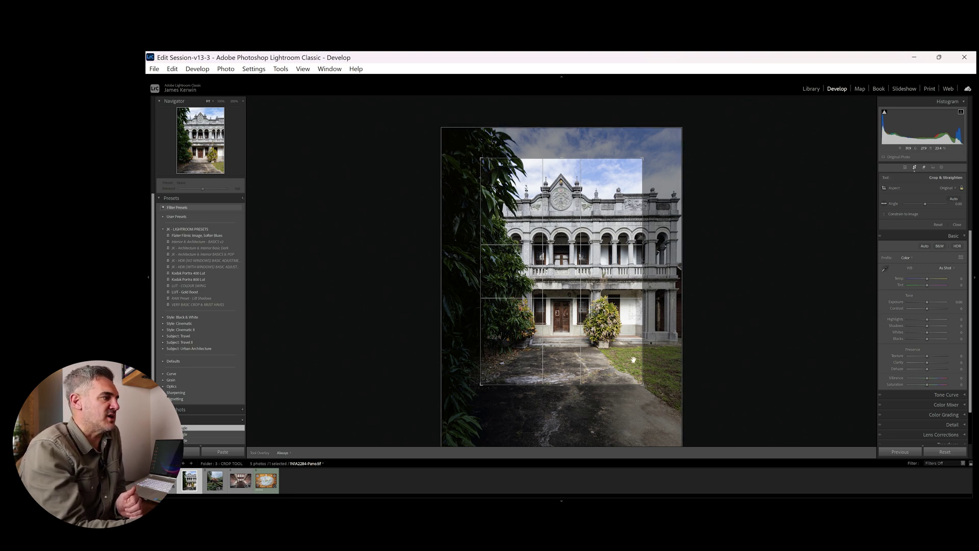
{"action": "key", "text": "Return"}
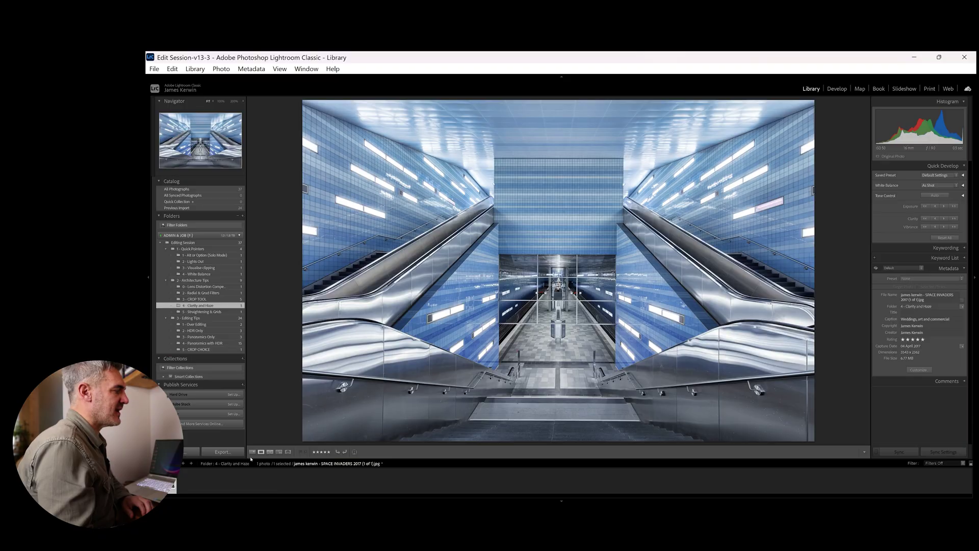
Switch the escalator photo from 4 - Clarity and Haze into the Develop module
{"action": "left_click", "coordinate": [841, 88]}
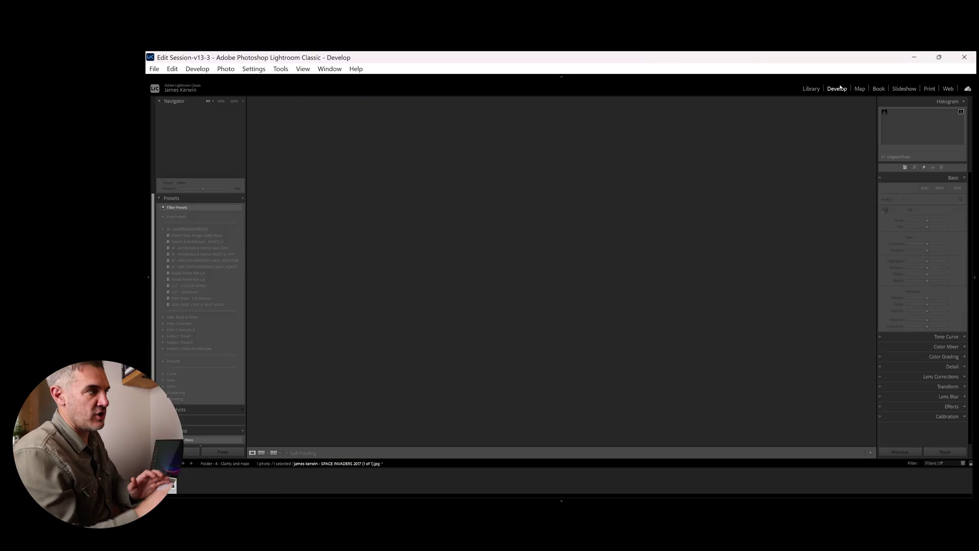